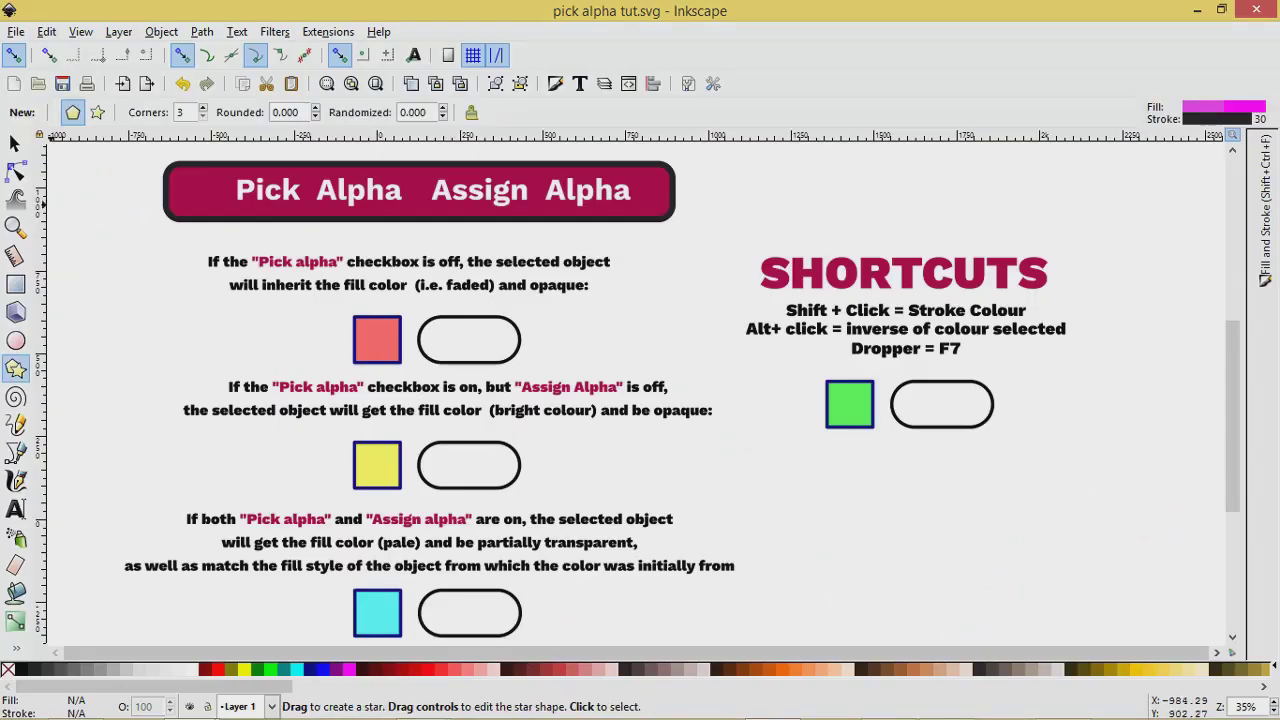
Switch to the Selector tool so nothing is selected and no more stars are drawn
{"action": "left_click", "coordinate": [14, 143]}
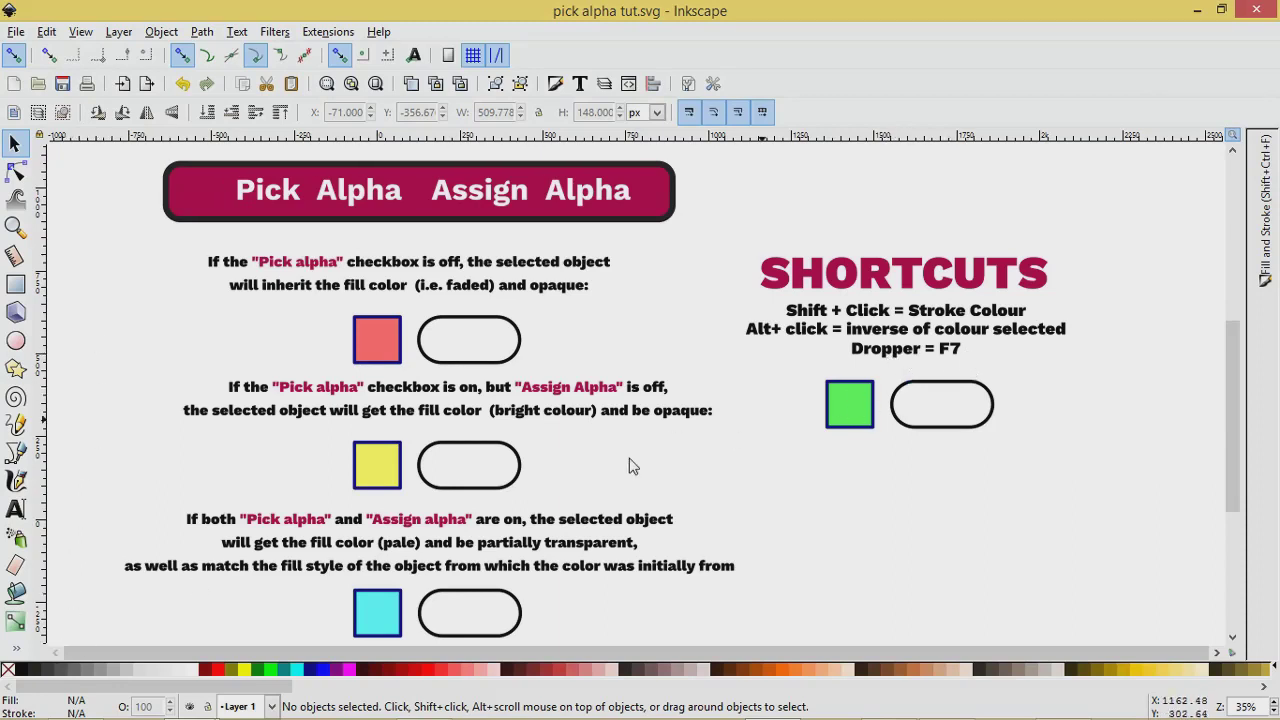
Activate the Dropper tool from the toolbox overflow and set its Pick opacity option off
{"action": "left_click", "coordinate": [15, 652]}
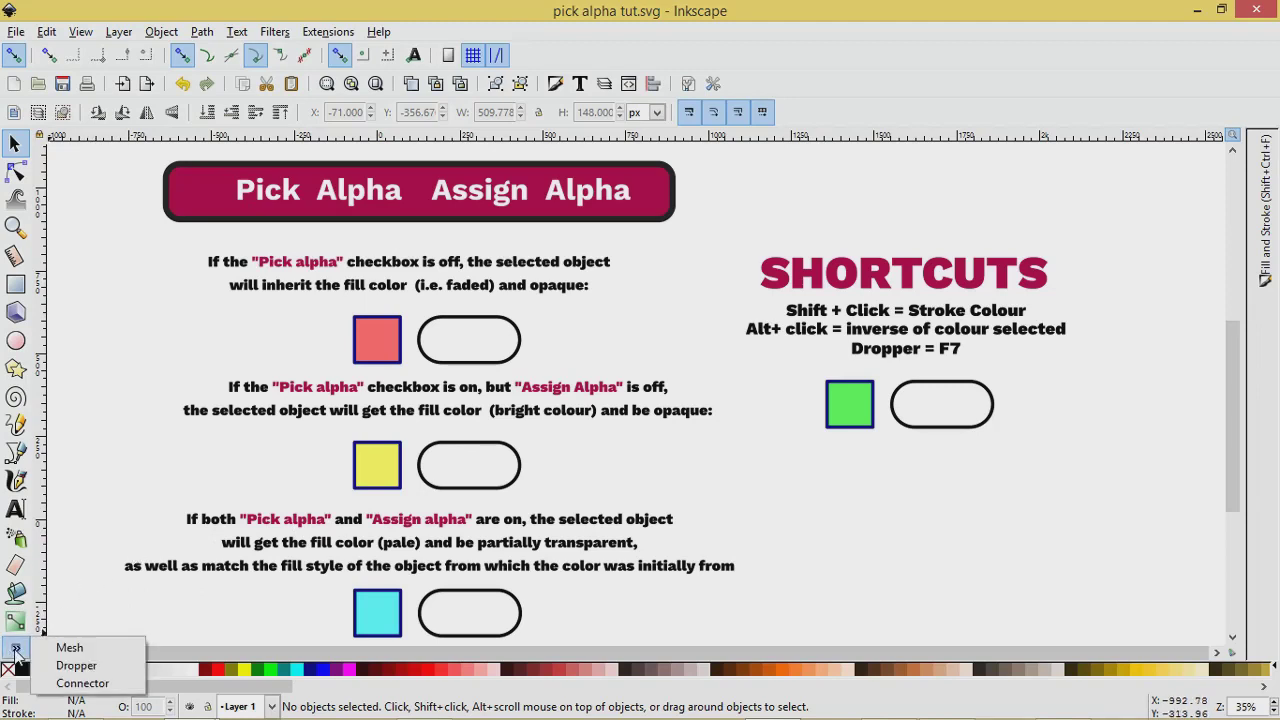
{"action": "left_click", "coordinate": [66, 666]}
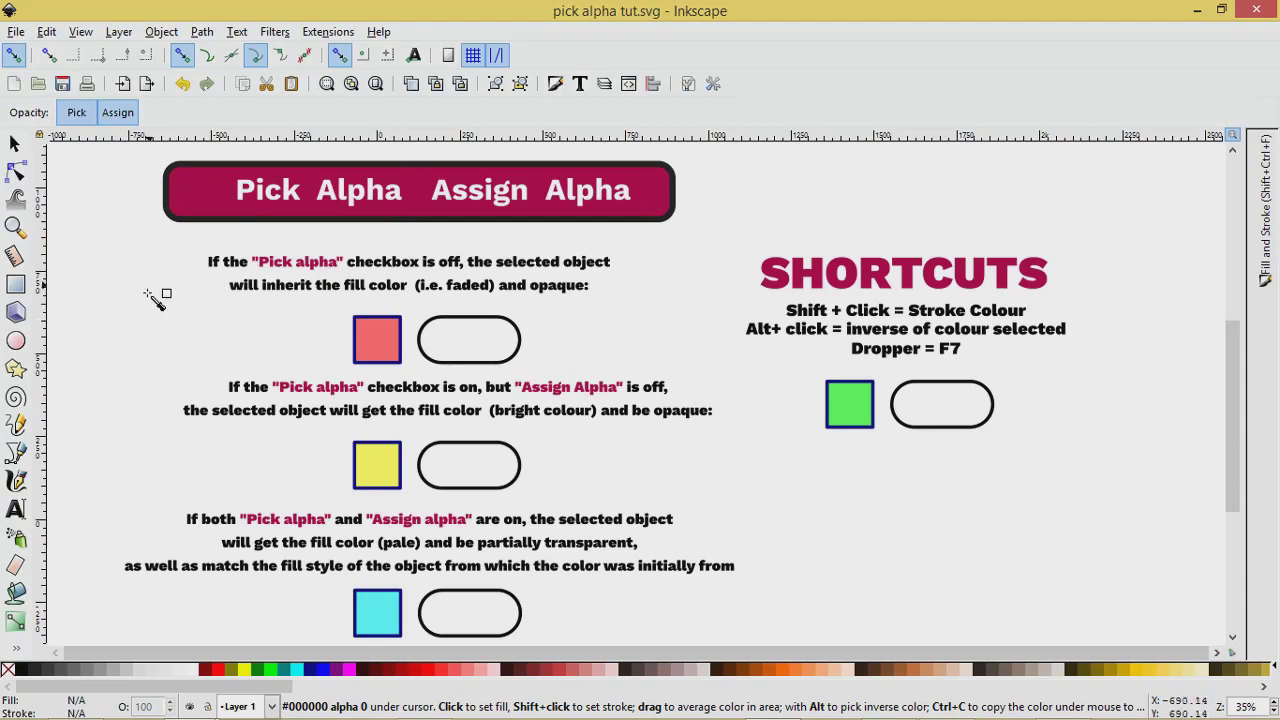
{"action": "left_click", "coordinate": [101, 117]}
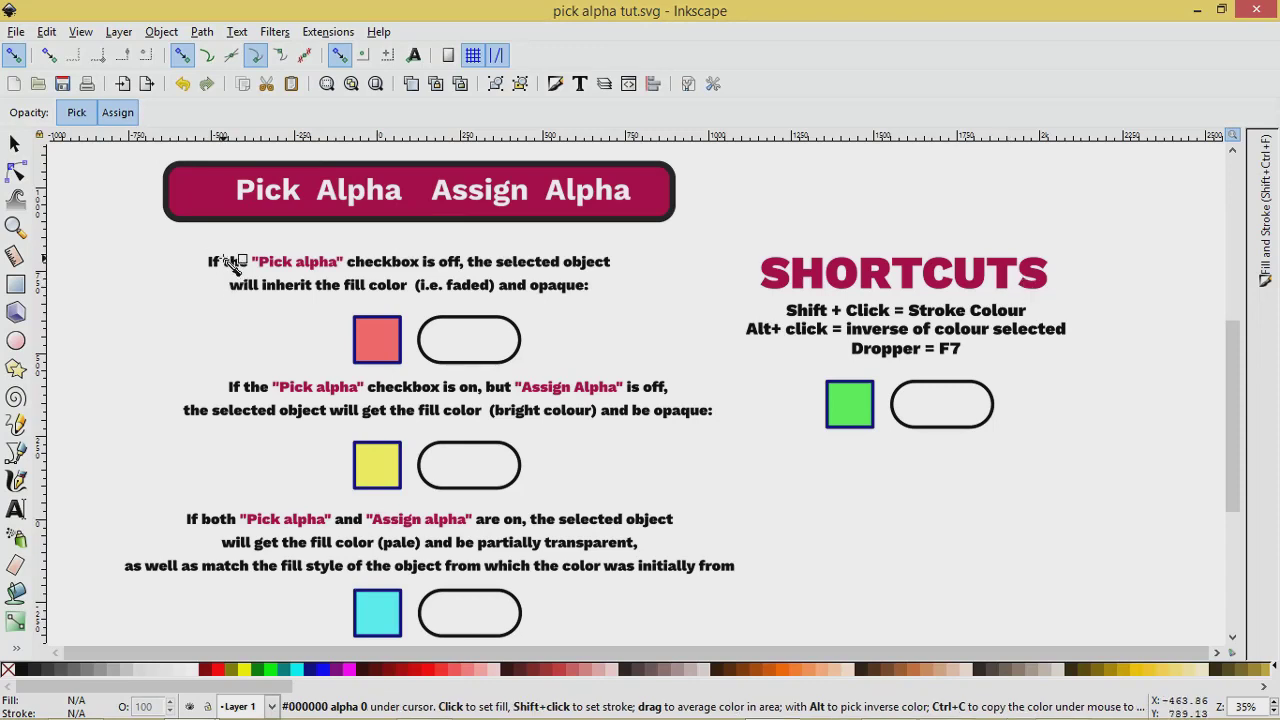
{"action": "left_click", "coordinate": [76, 113]}
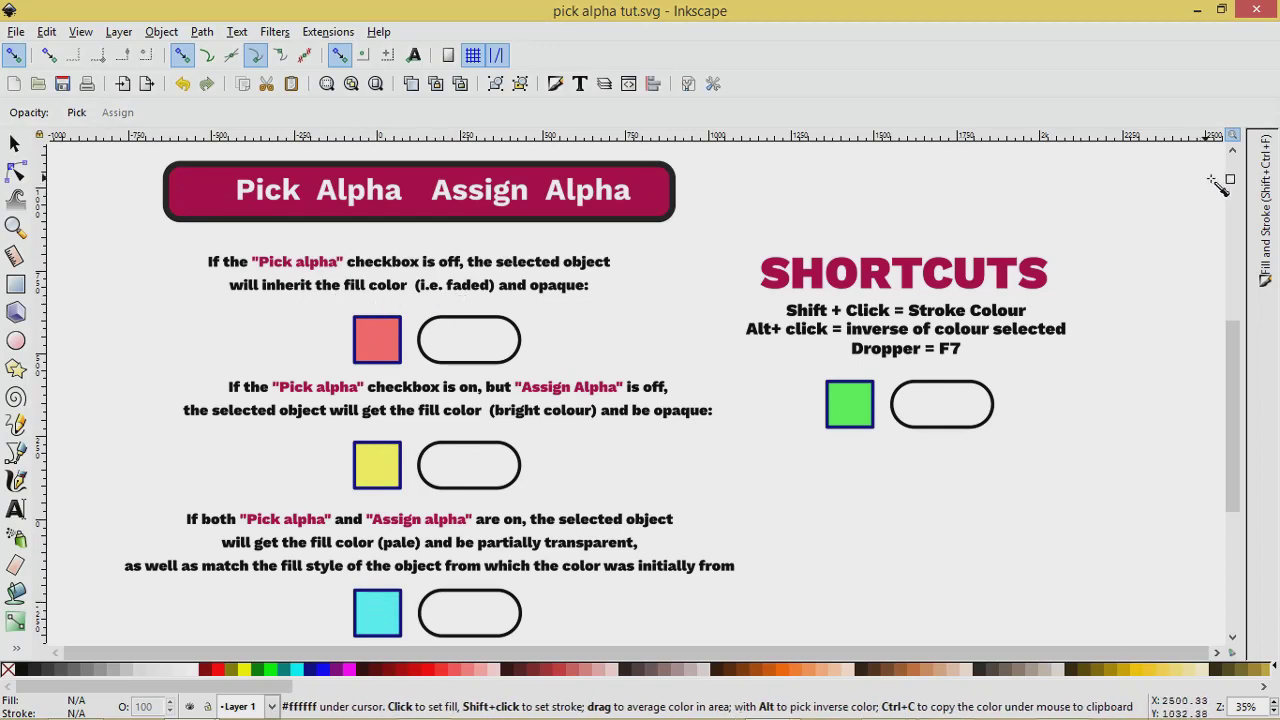
Open Fill and Stroke and inspect the red, yellow and cyan squares and first pill (ffffffff)
{"action": "left_click", "coordinate": [1266, 205]}
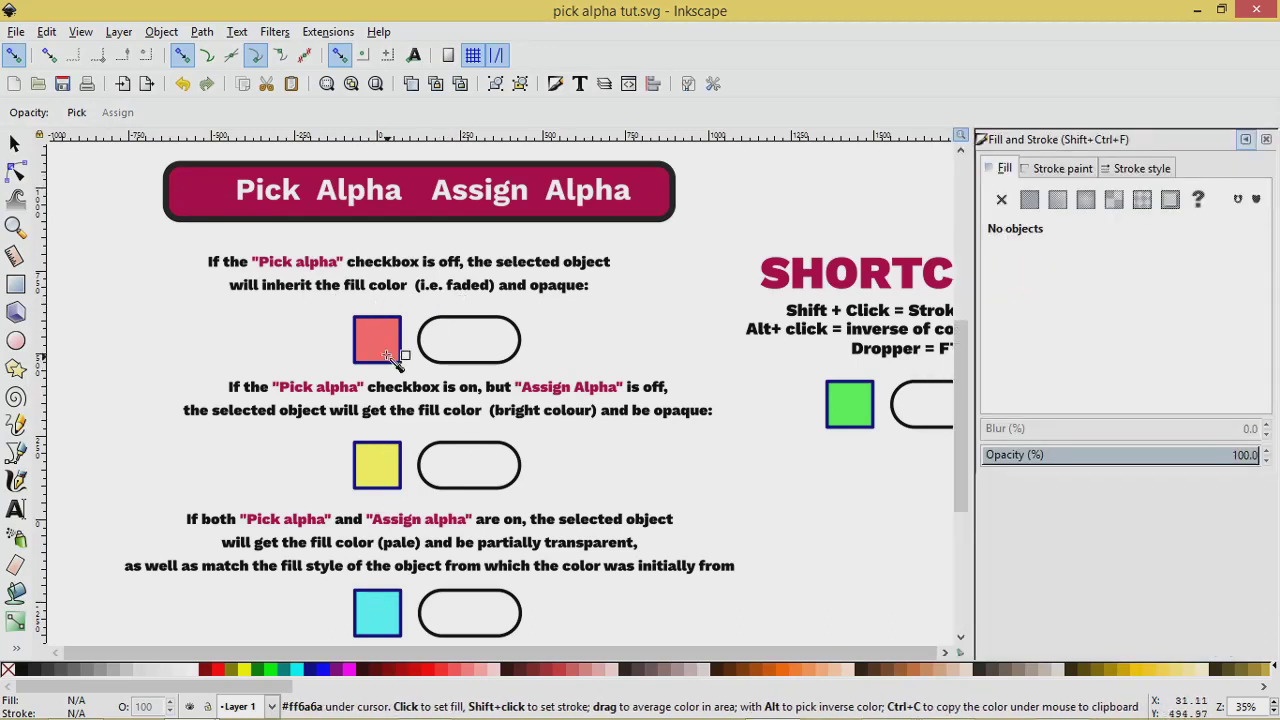
{"action": "key", "text": "s"}
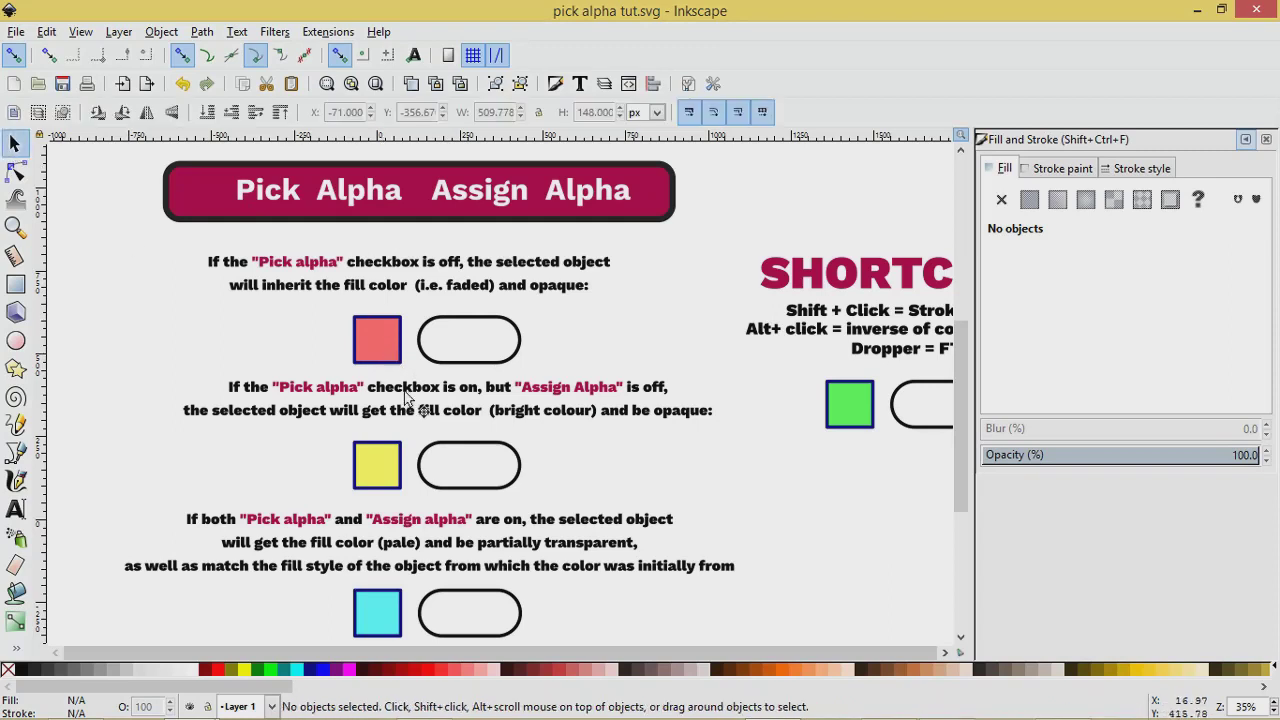
{"action": "left_click", "coordinate": [371, 337]}
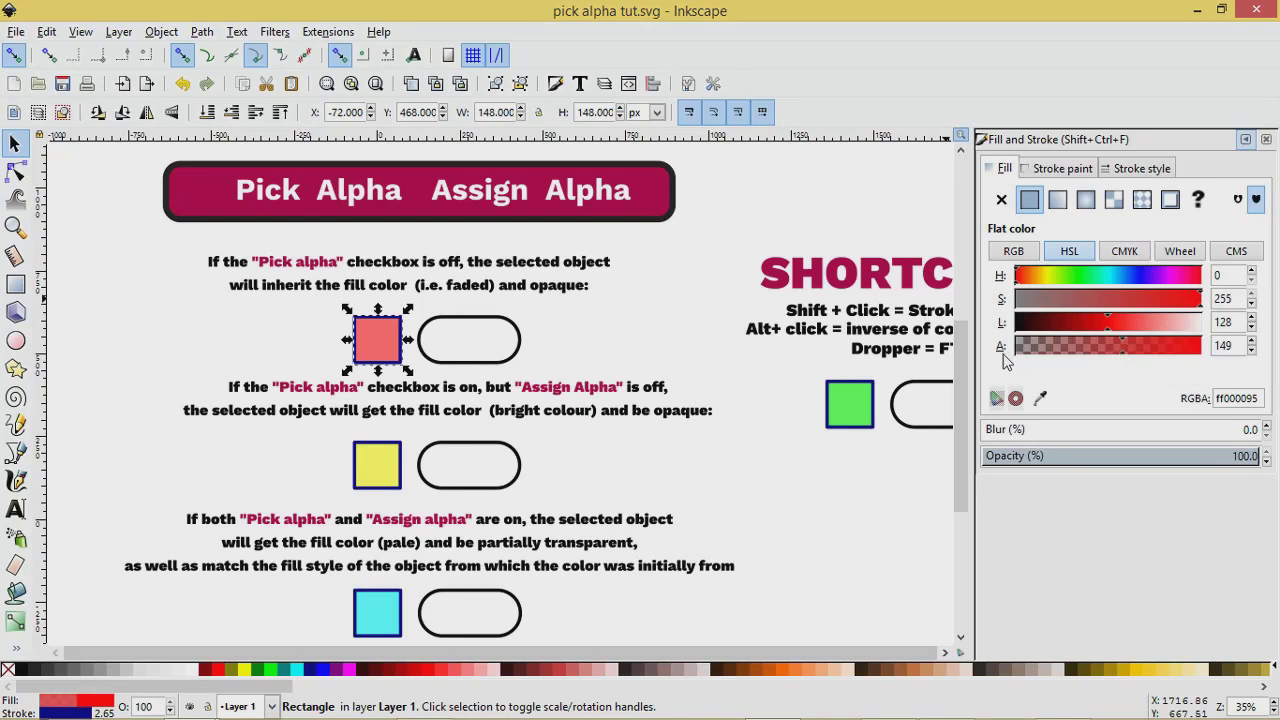
{"action": "left_click", "coordinate": [373, 467]}
{"action": "left_click", "coordinate": [377, 613]}
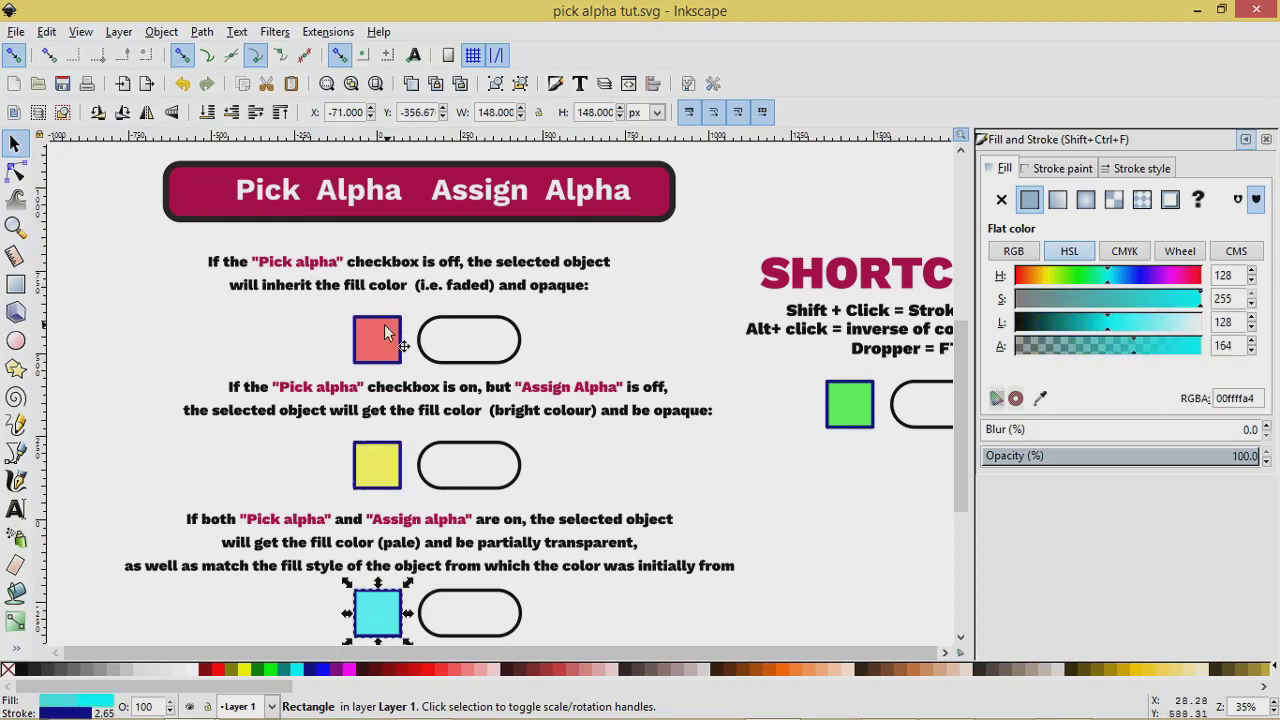
{"action": "left_click", "coordinate": [455, 345]}
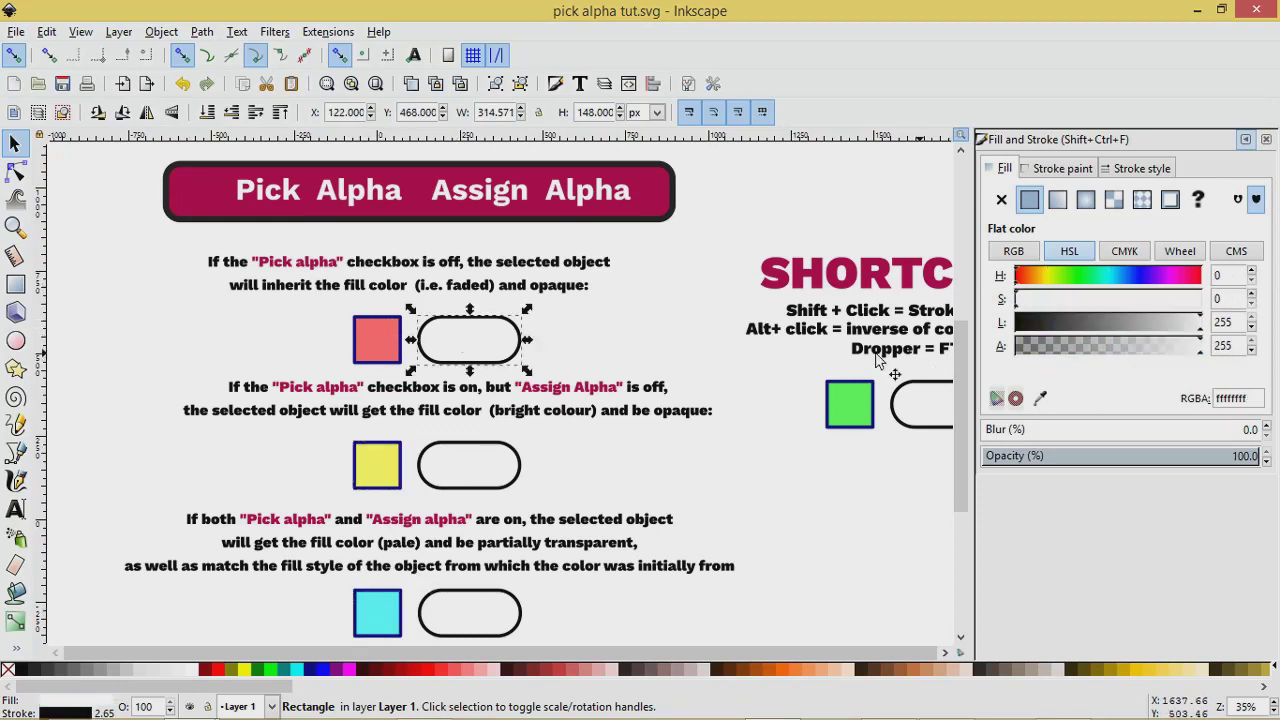
Fill the first pill with the red square's opaque colour ff6a6aff, then enable Dropper Pick opacity
{"action": "key", "text": "F7"}
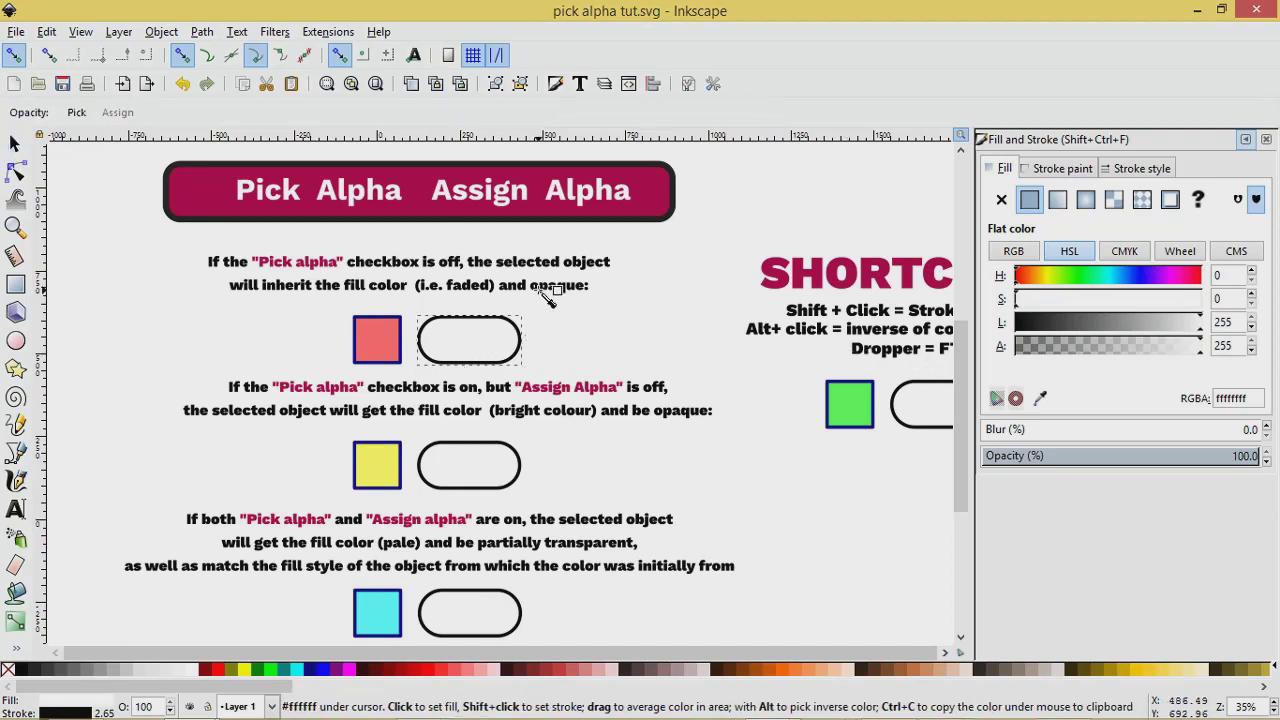
{"action": "left_click", "coordinate": [80, 113]}
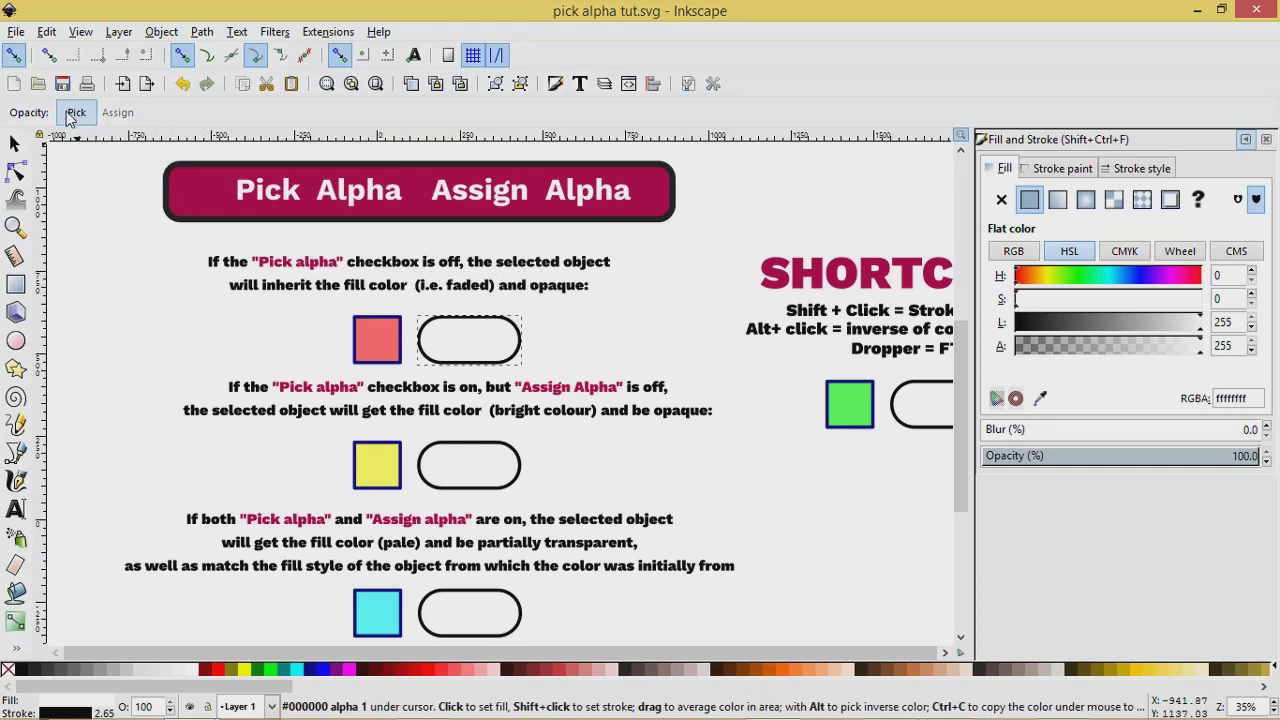
{"action": "left_click", "coordinate": [383, 343]}
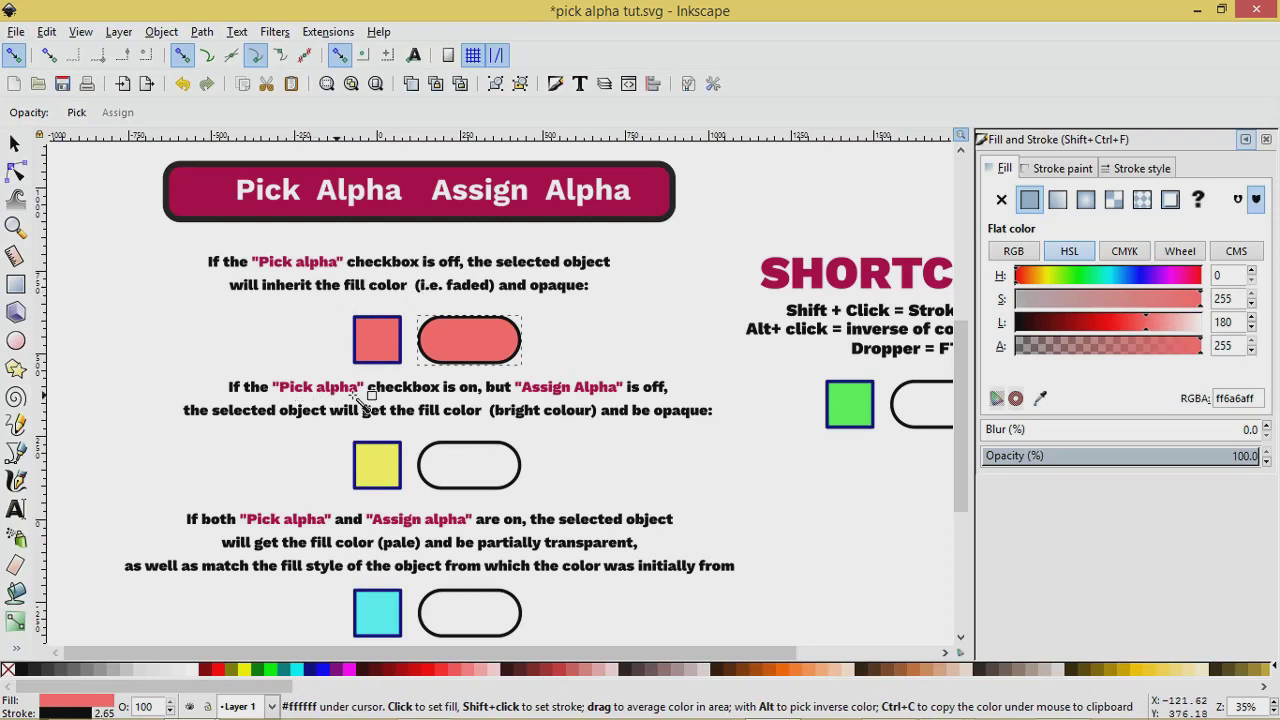
{"action": "left_click", "coordinate": [76, 112]}
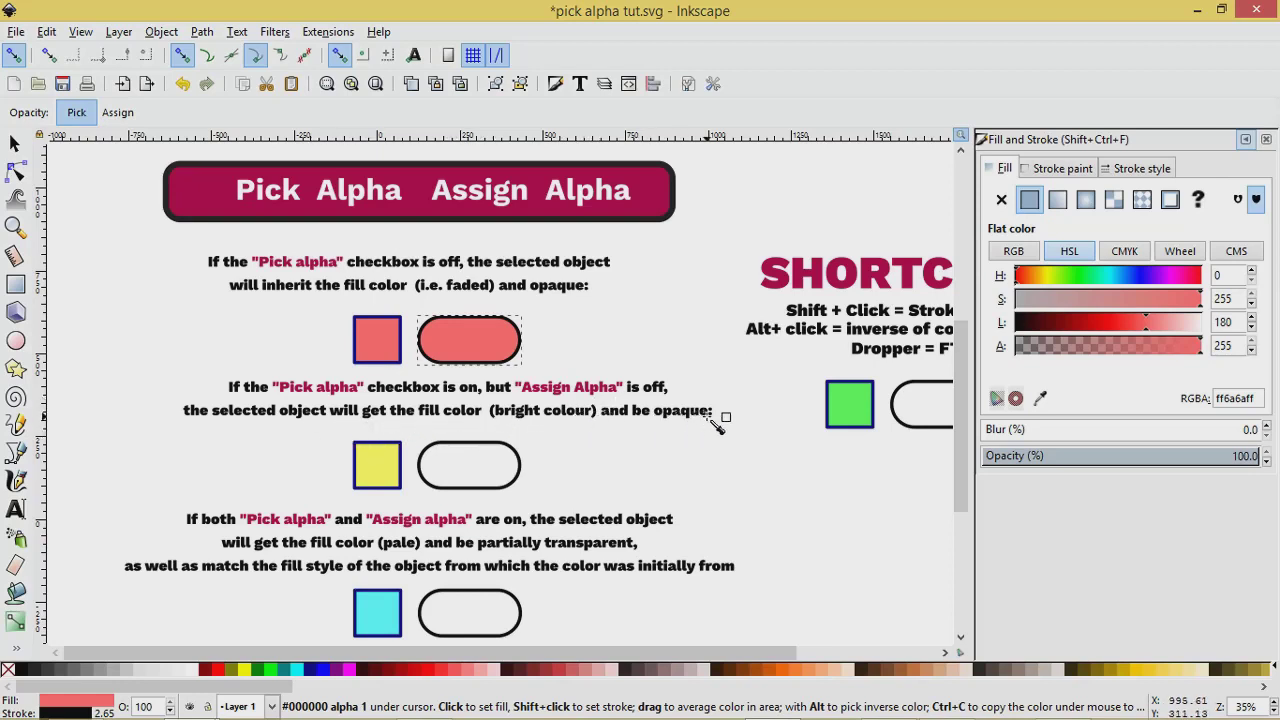
Fill the second pill with the yellow square's colour as opaque ffff00ff
{"action": "left_click", "coordinate": [14, 143]}
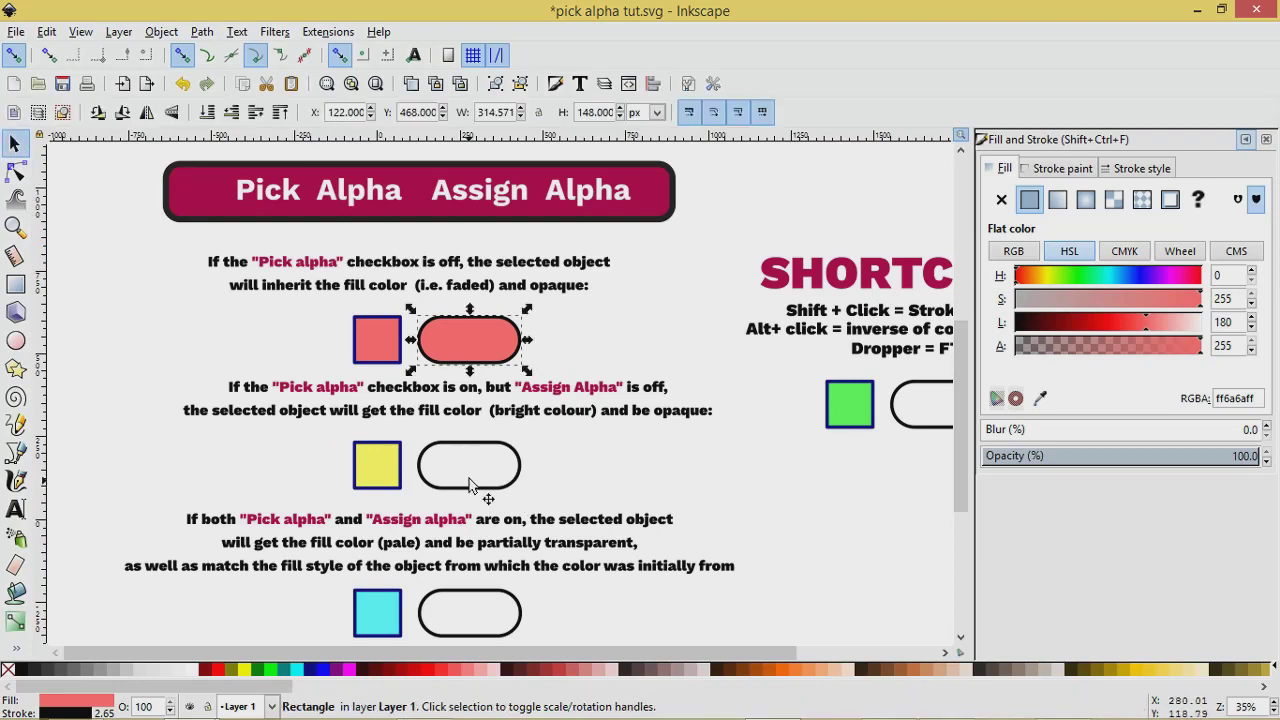
{"action": "left_click", "coordinate": [475, 472]}
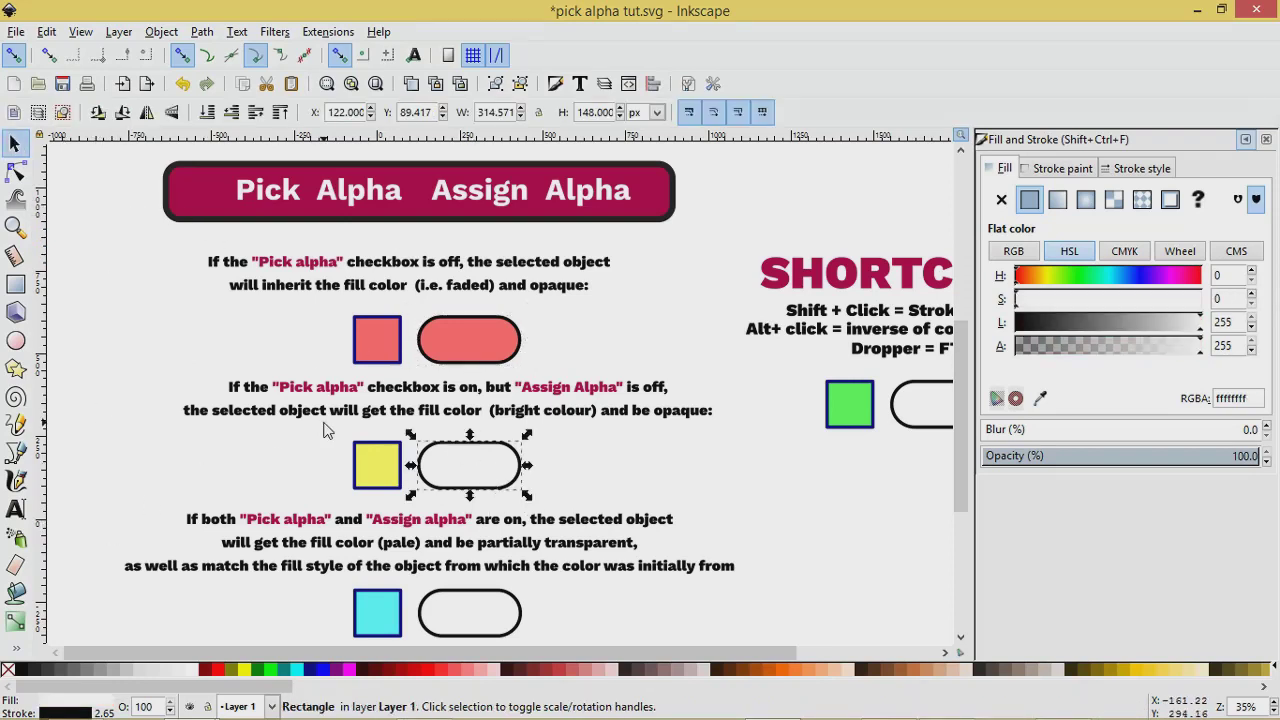
{"action": "key", "text": "F7"}
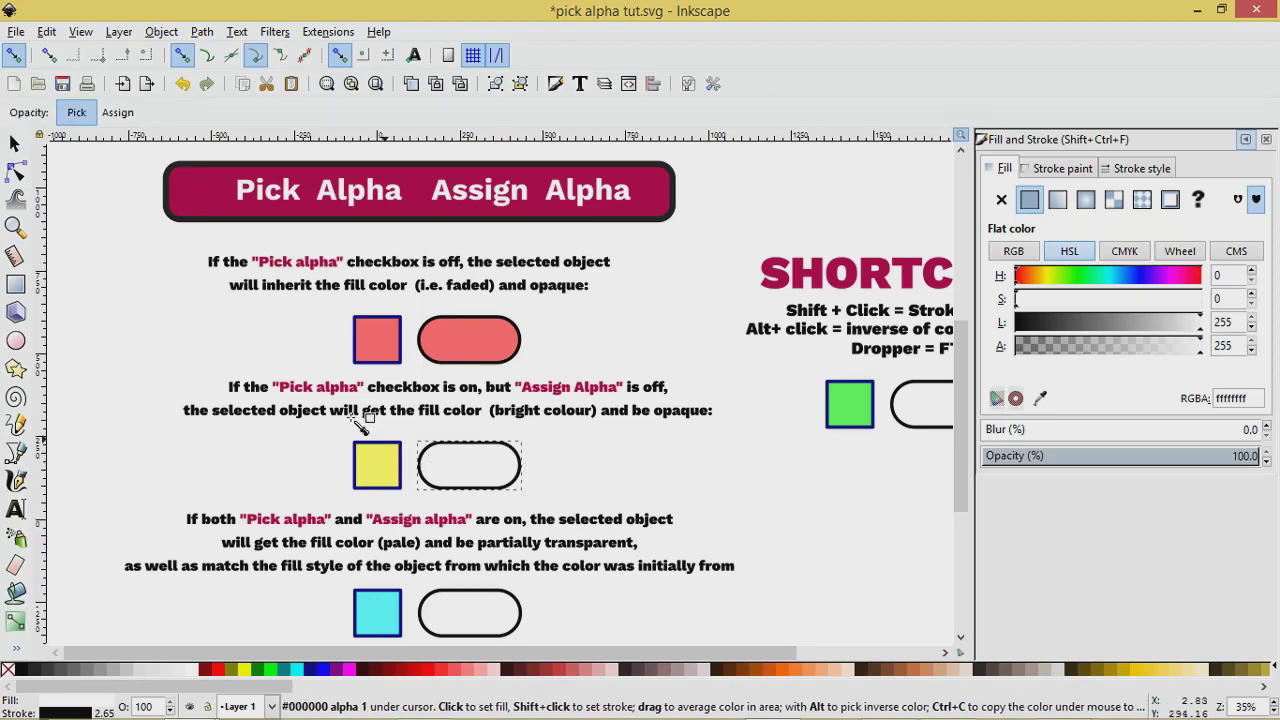
{"action": "left_click", "coordinate": [74, 112]}
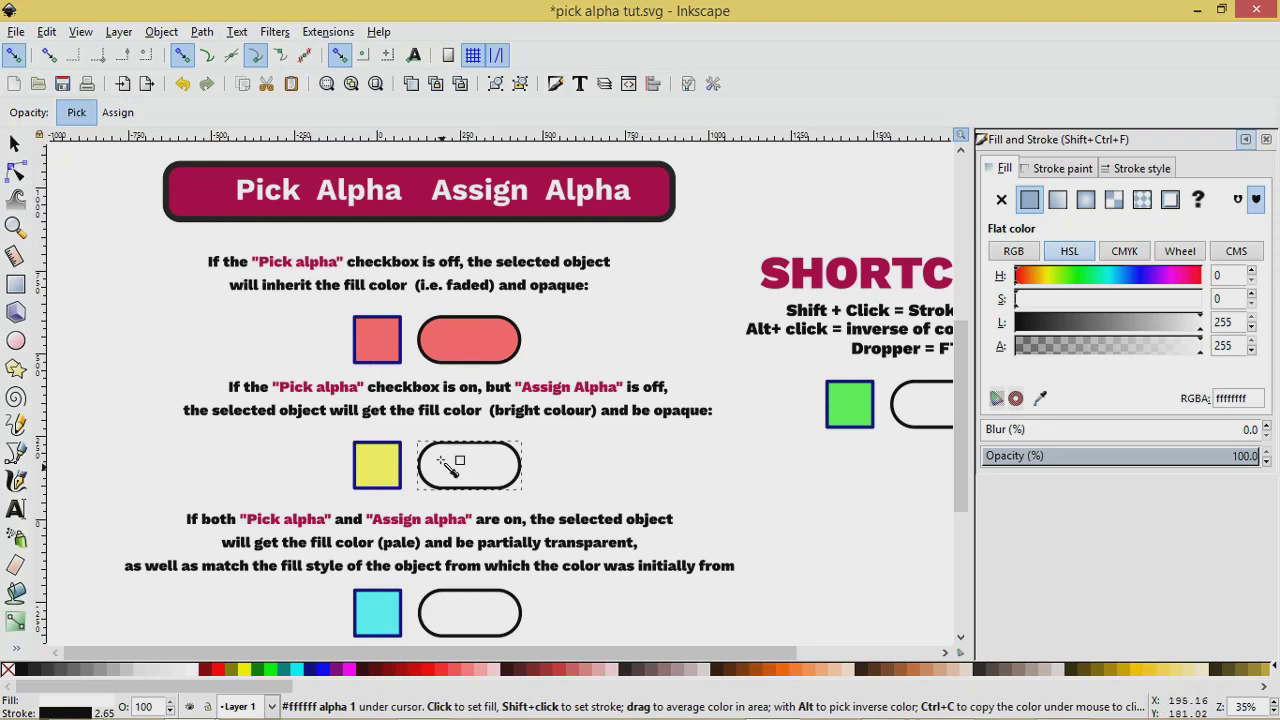
{"action": "left_click", "coordinate": [370, 462]}
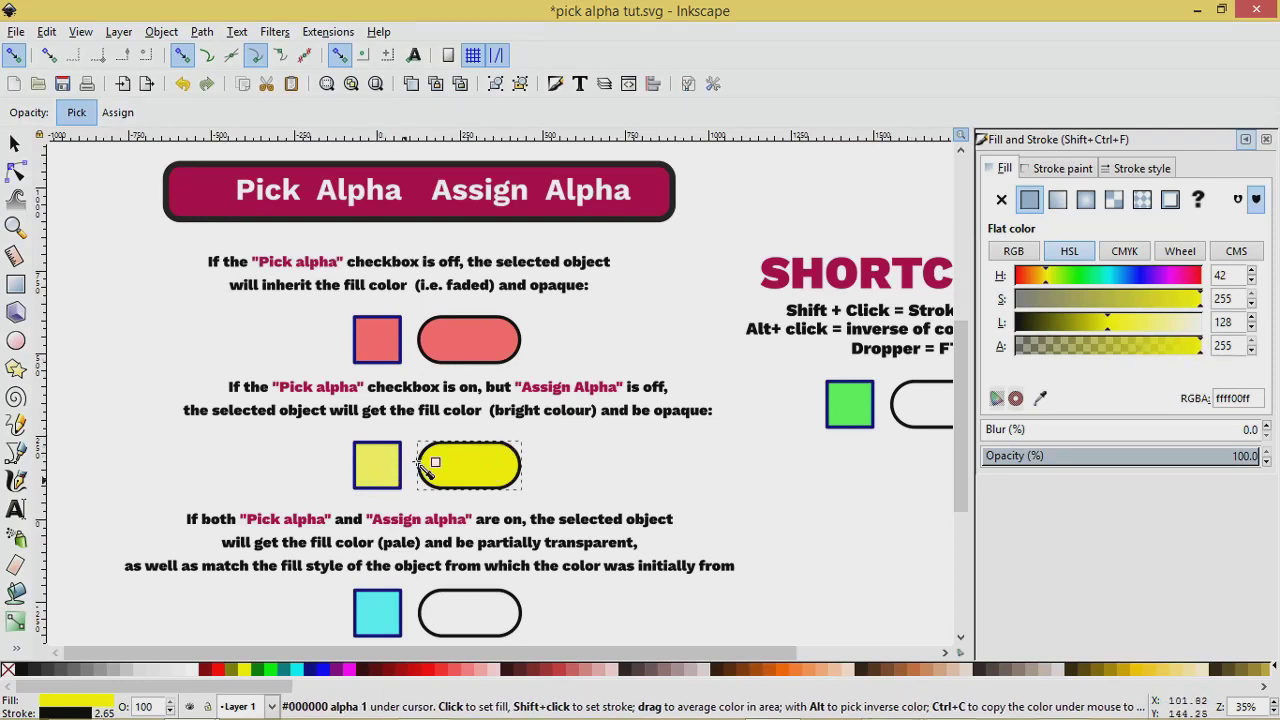
Turn on both Assign and Pick opacity in the Dropper tool controls
{"action": "scroll", "coordinate": [420, 470], "scroll_direction": "down", "scroll_amount": 2}
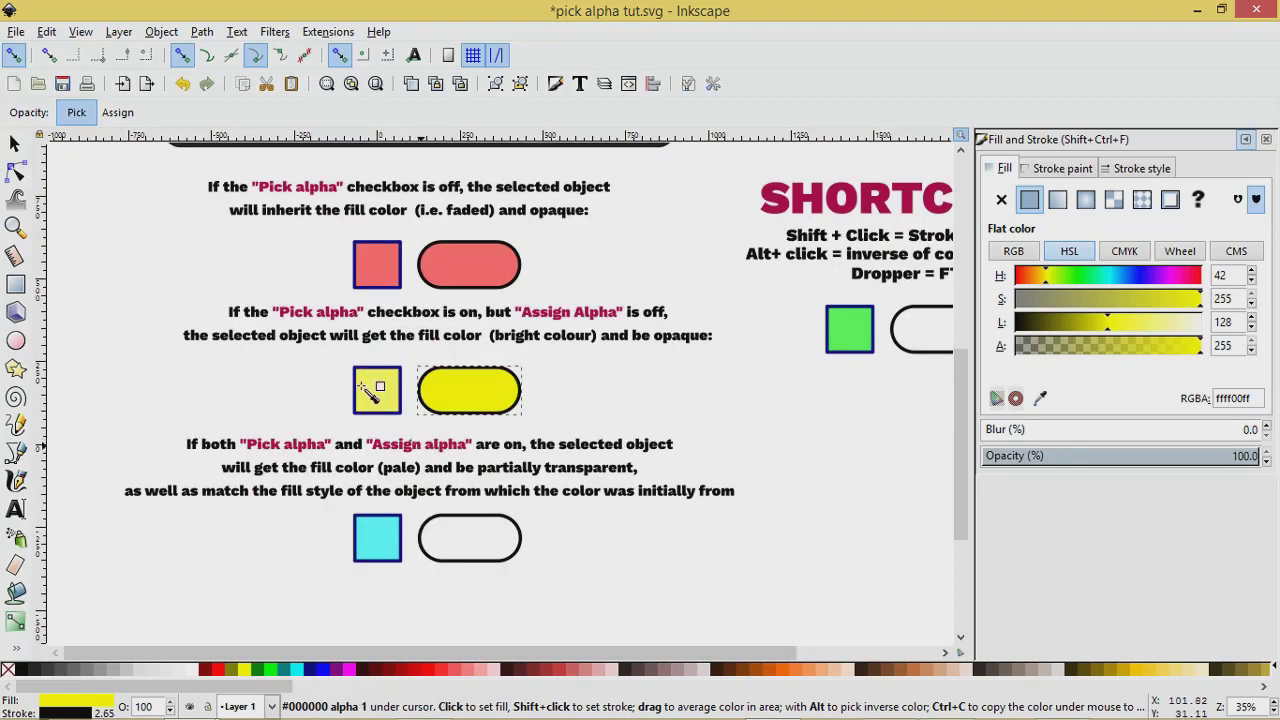
{"action": "left_click", "coordinate": [120, 113]}
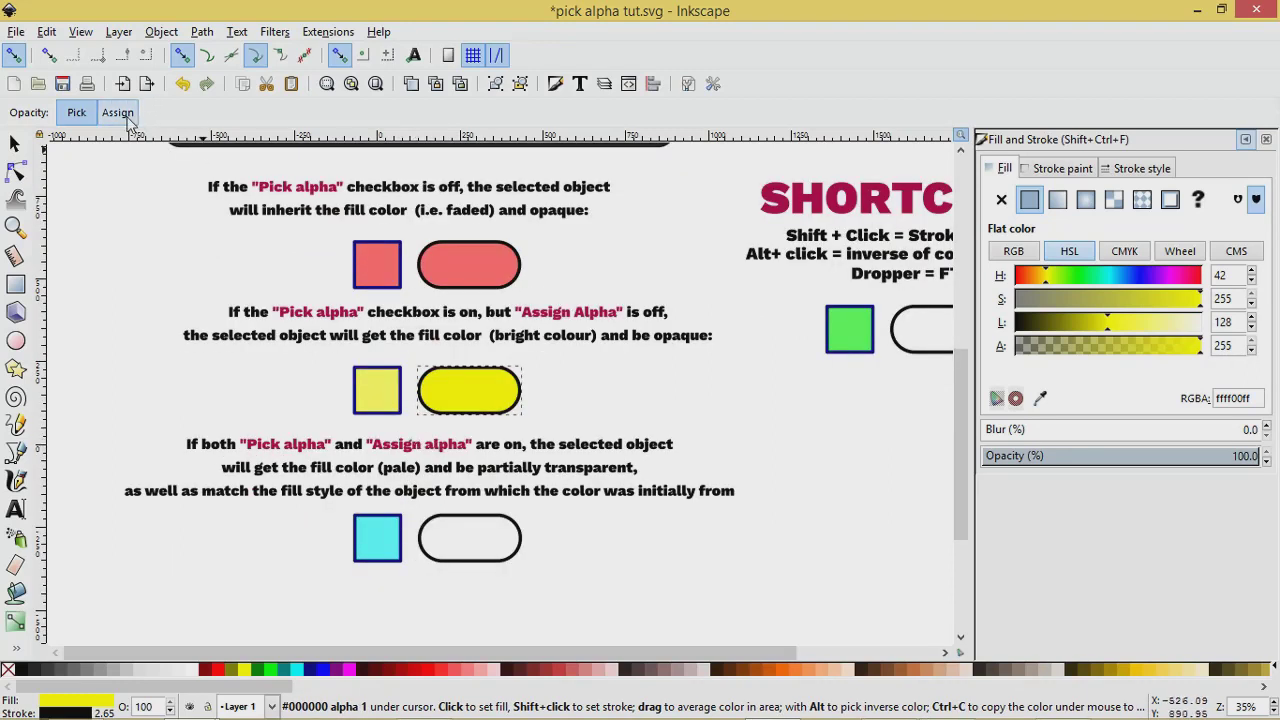
{"action": "left_click", "coordinate": [72, 116]}
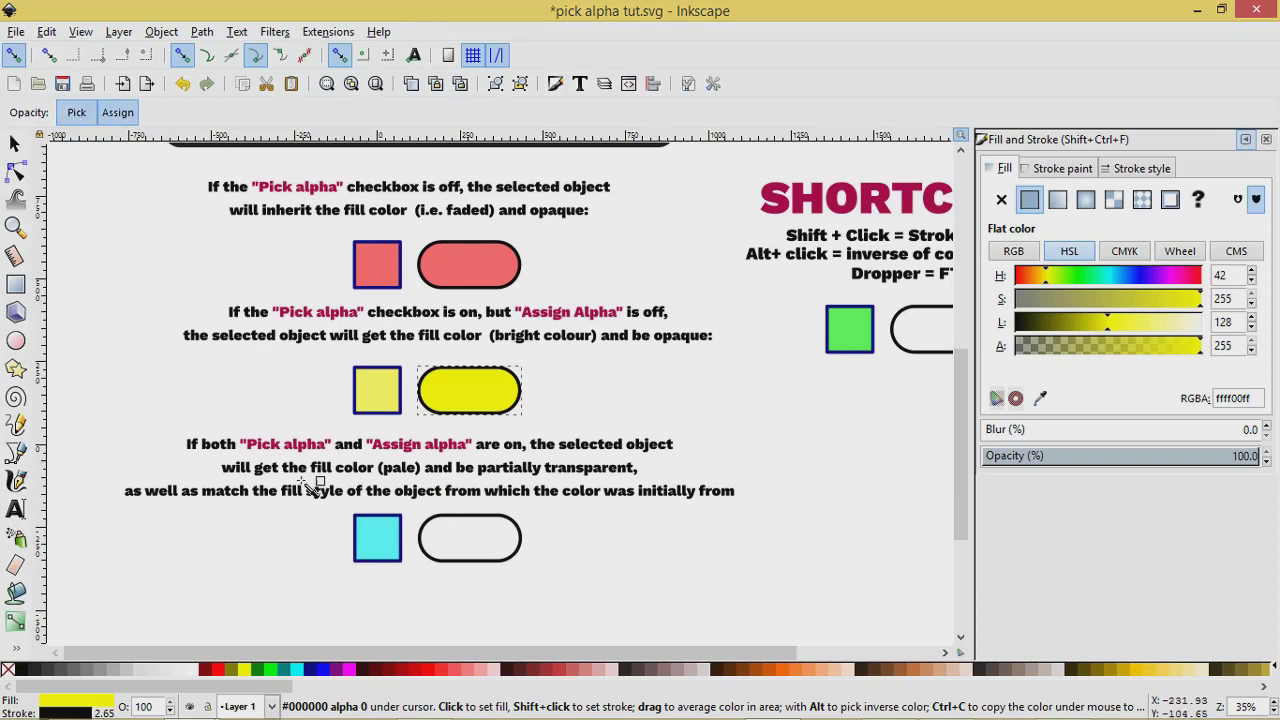
Fill the bottom pill with the cyan square's colour, giving semi-transparent 00ffffa4 (alpha 164)
{"action": "left_click", "coordinate": [14, 146]}
{"action": "left_click", "coordinate": [441, 546]}
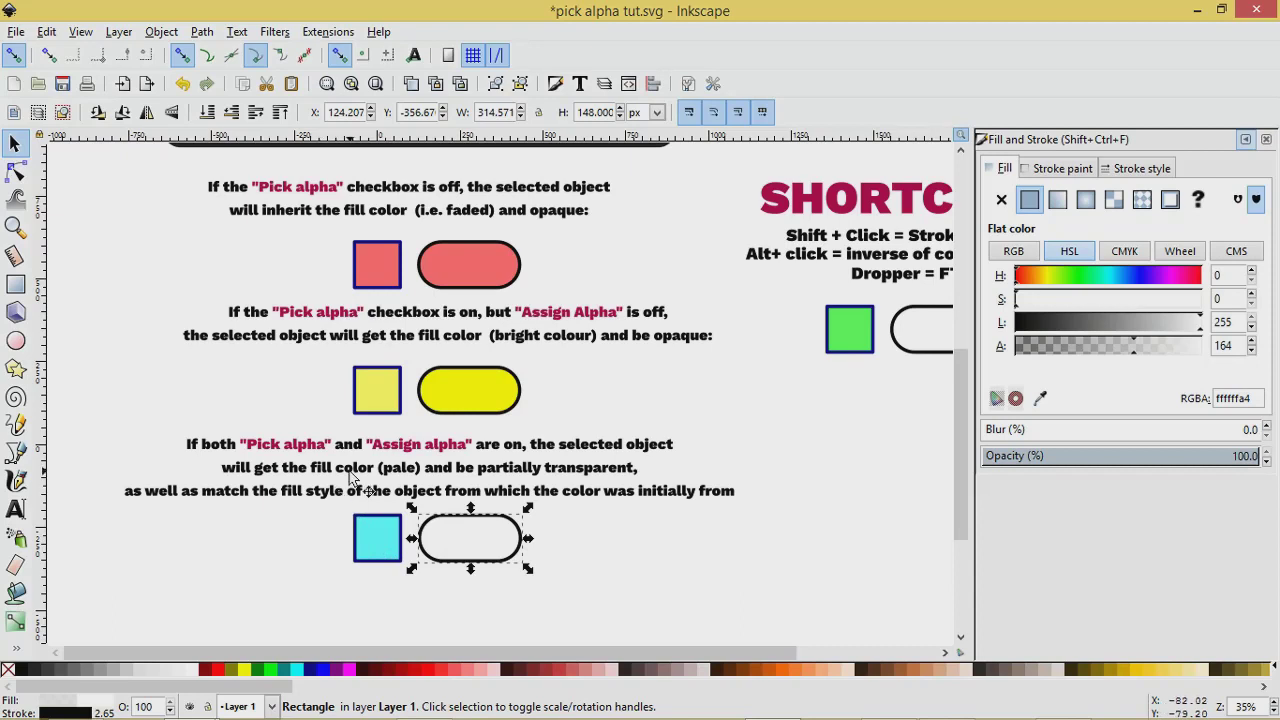
{"action": "key", "text": "F7"}
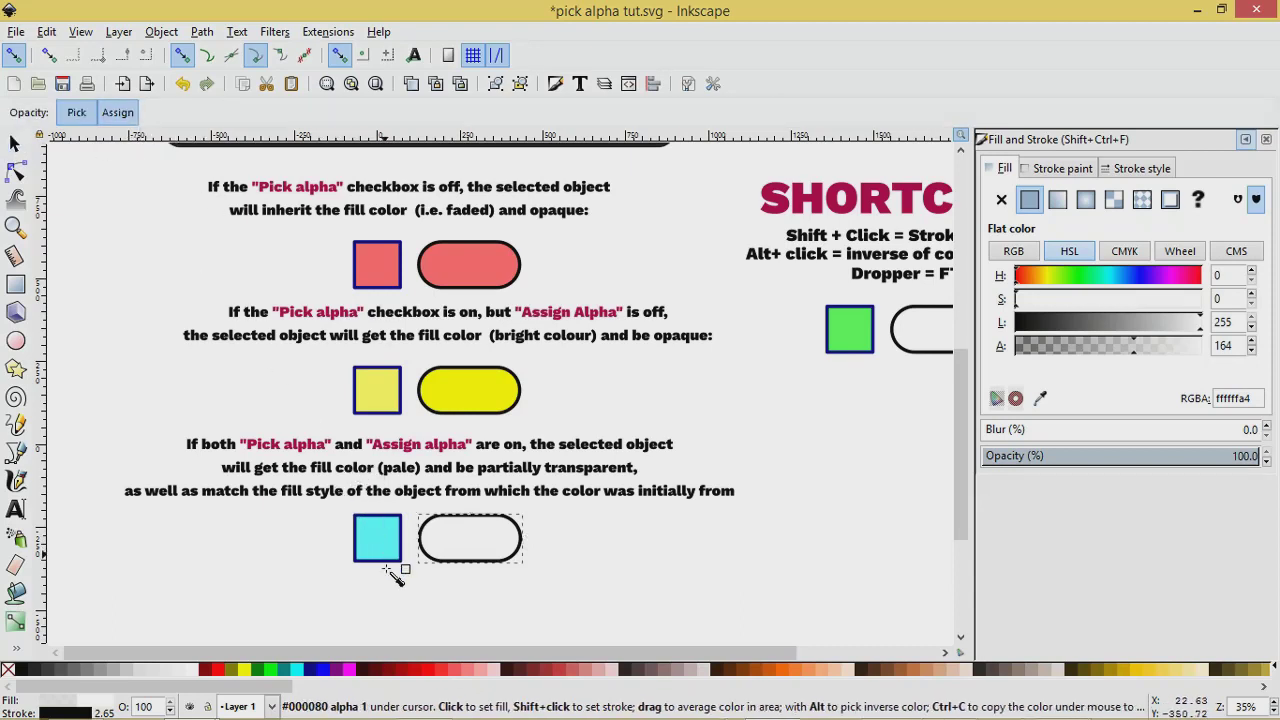
{"action": "left_click", "coordinate": [369, 530]}
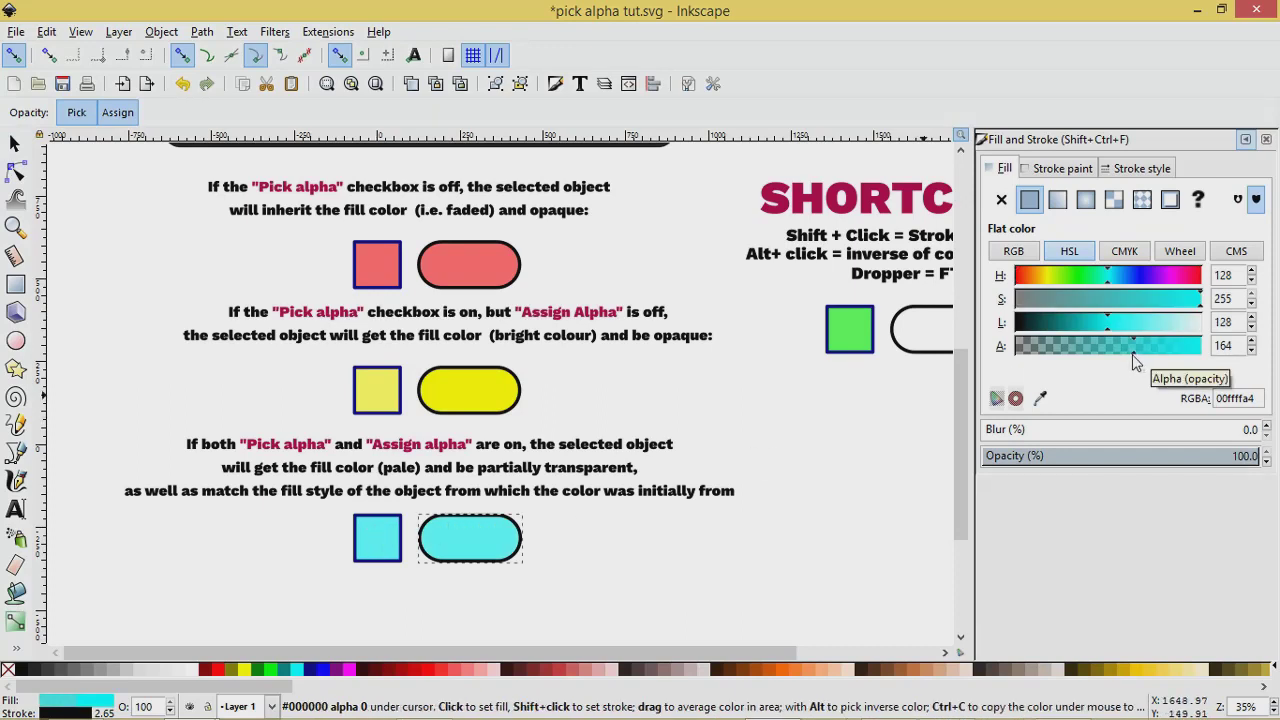
{"action": "left_click_drag", "start_coordinate": [751, 652], "coordinate": [919, 638]}
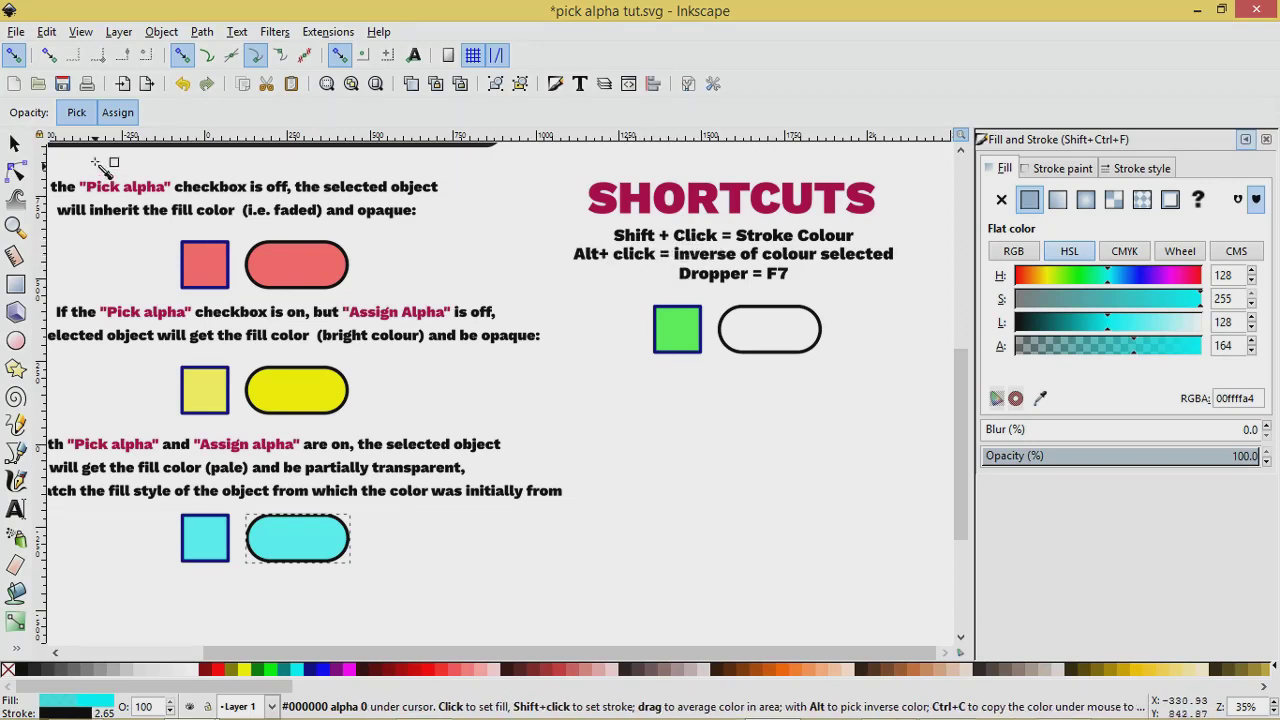
{"action": "left_click", "coordinate": [14, 143]}
{"action": "left_click", "coordinate": [757, 340]}
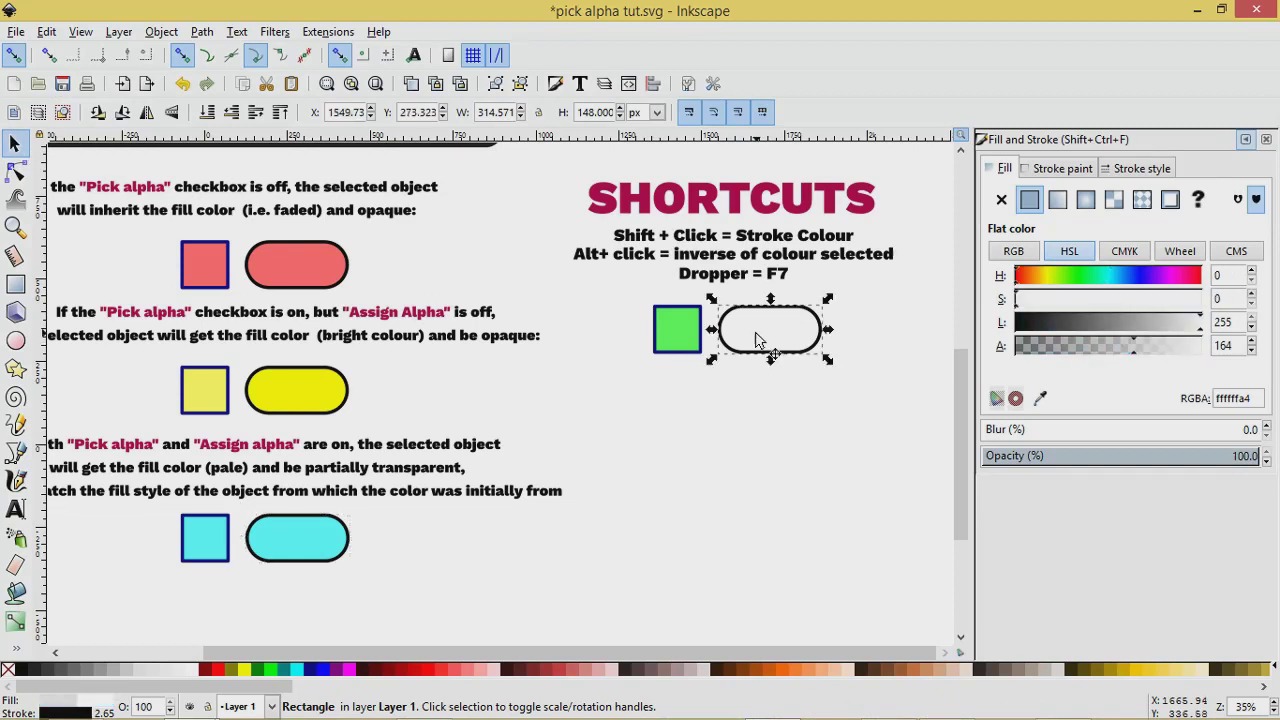
{"action": "key", "text": "F7"}
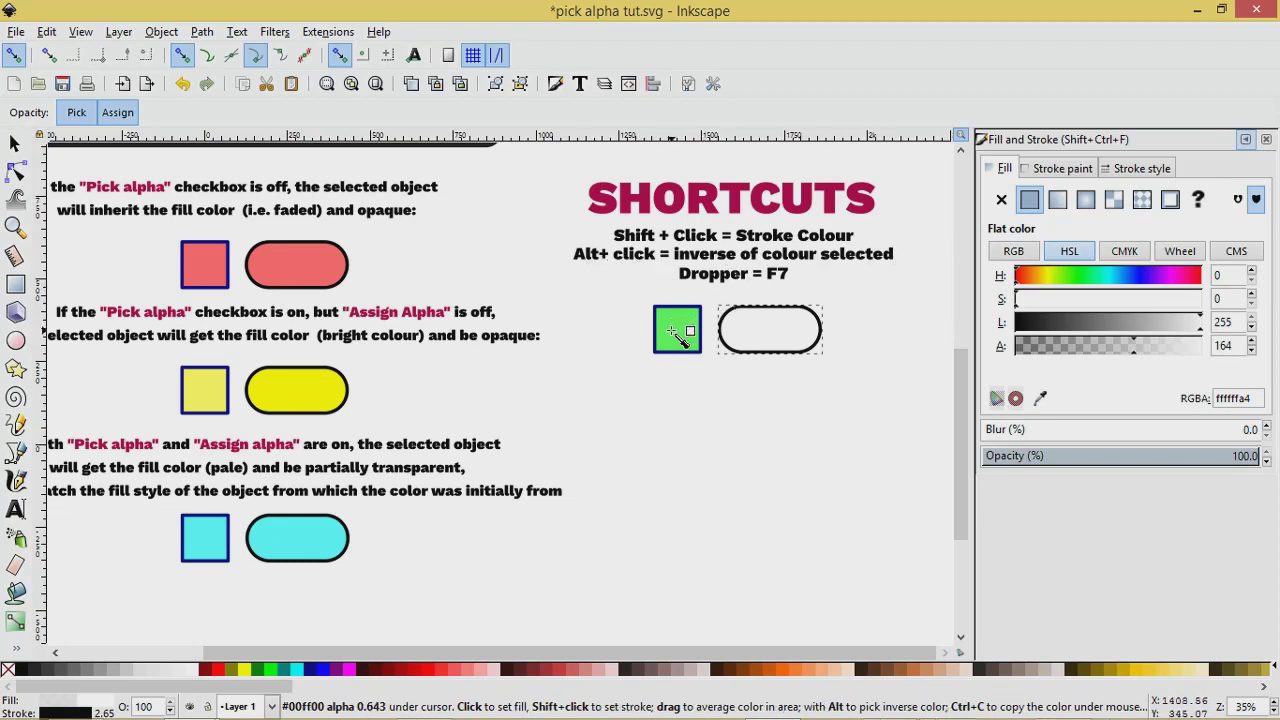
{"action": "left_click_drag", "start_coordinate": [670, 324], "coordinate": [672, 324]}
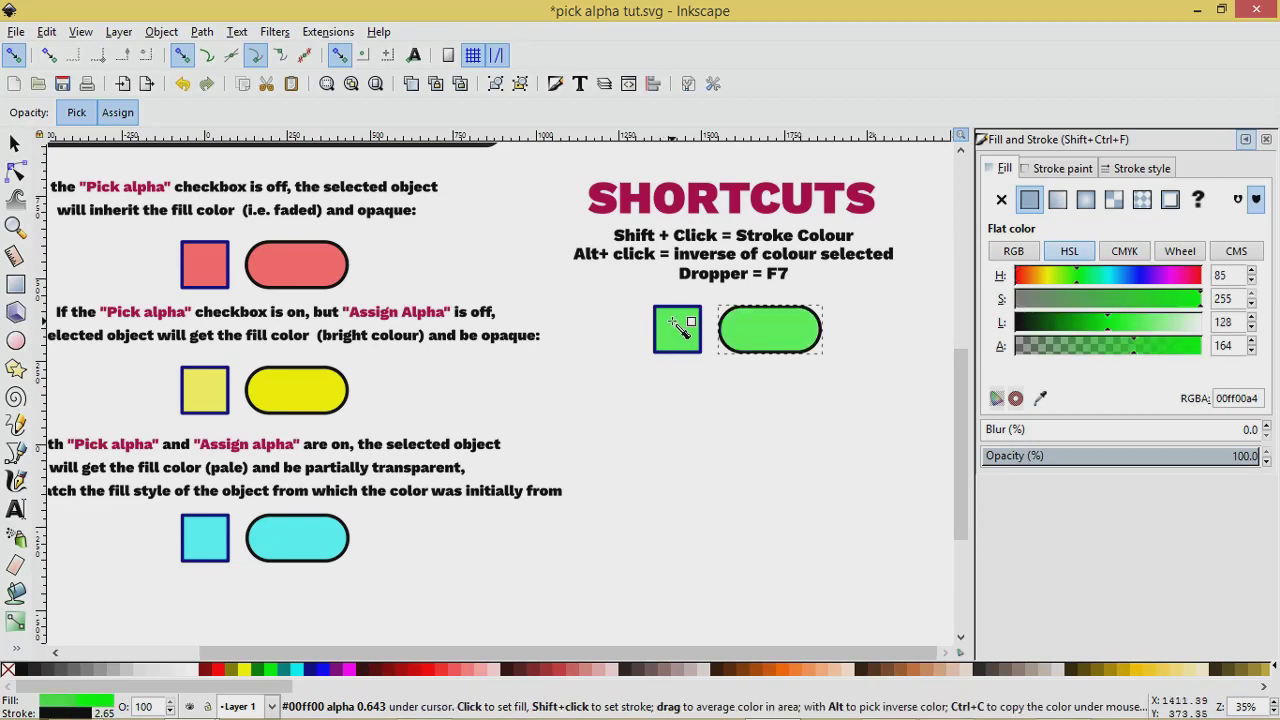
{"action": "left_click_drag", "start_coordinate": [668, 321], "coordinate": [683, 333]}
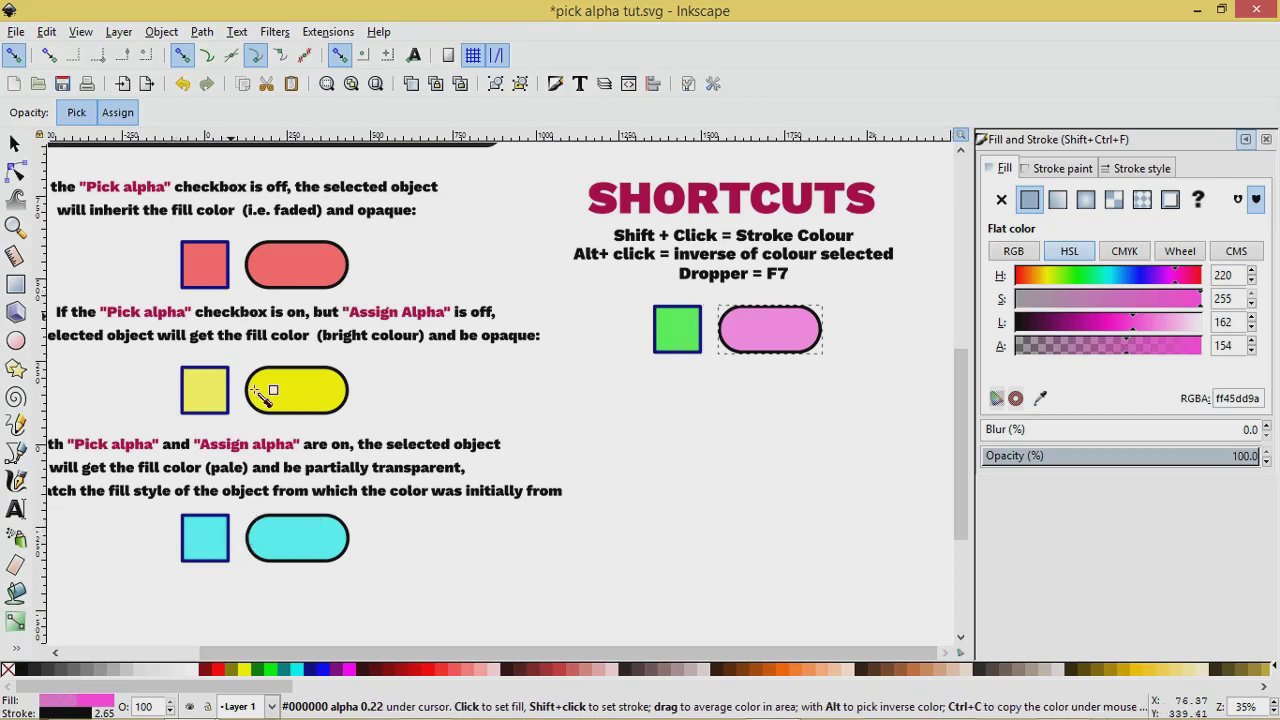
{"action": "left_click", "coordinate": [17, 143]}
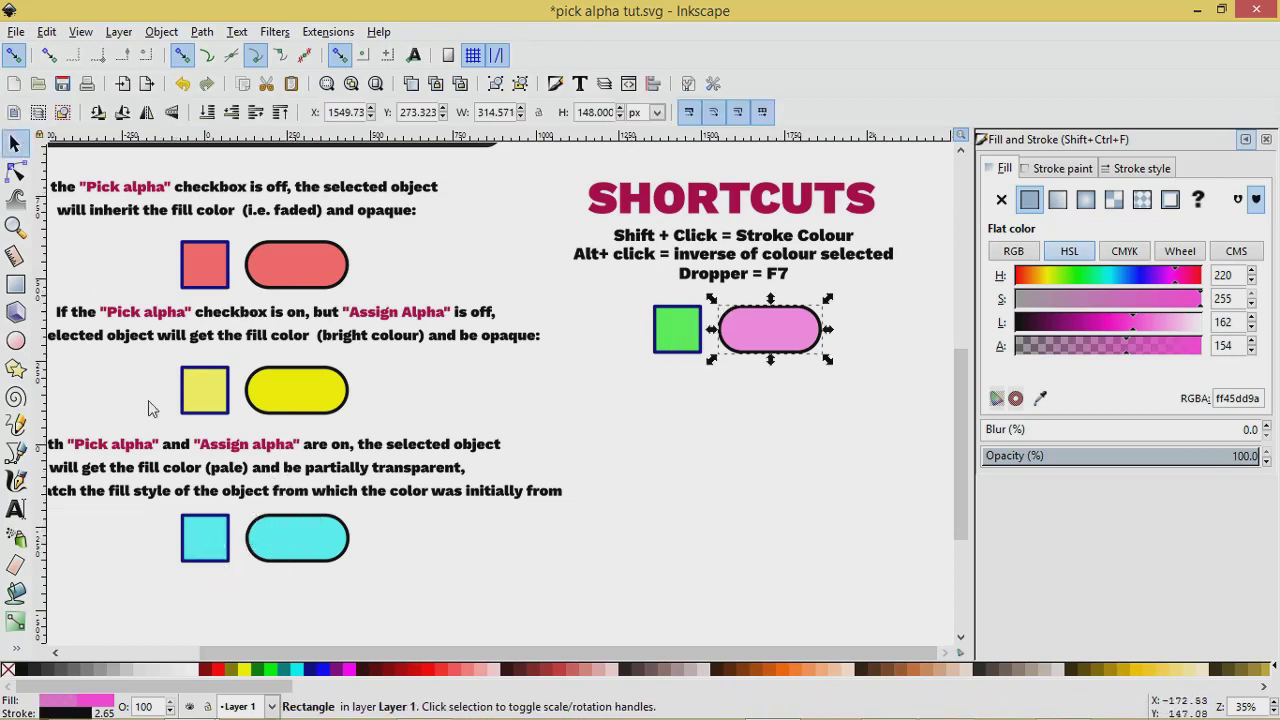
{"action": "left_click", "coordinate": [290, 546]}
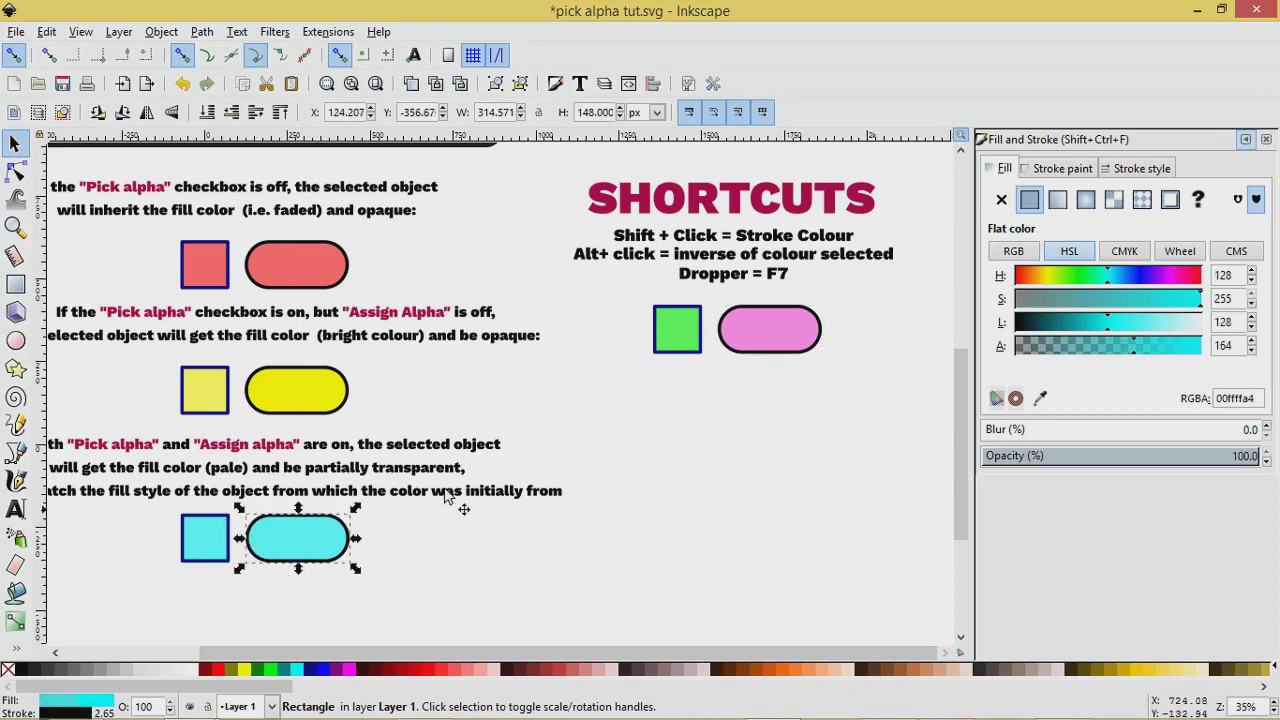
{"action": "key", "text": "F7"}
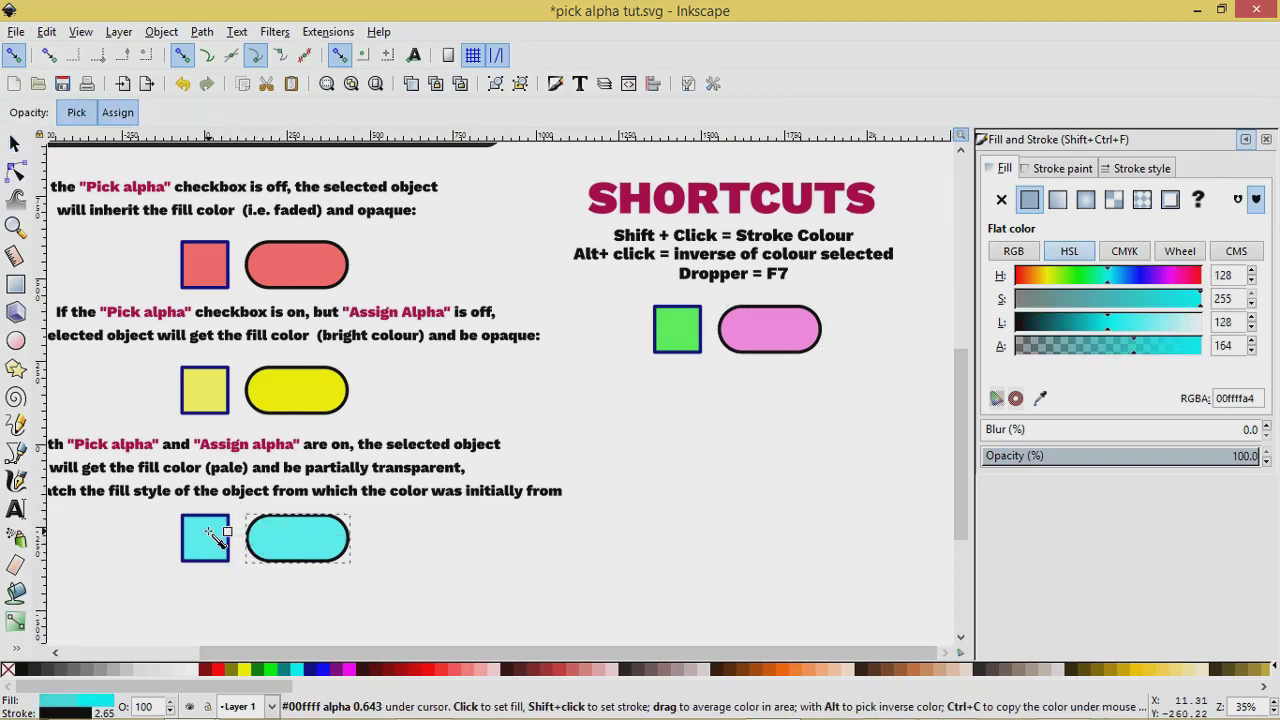
{"action": "left_click_drag", "start_coordinate": [214, 537], "coordinate": [216, 545]}
{"action": "left_click", "coordinate": [14, 143]}
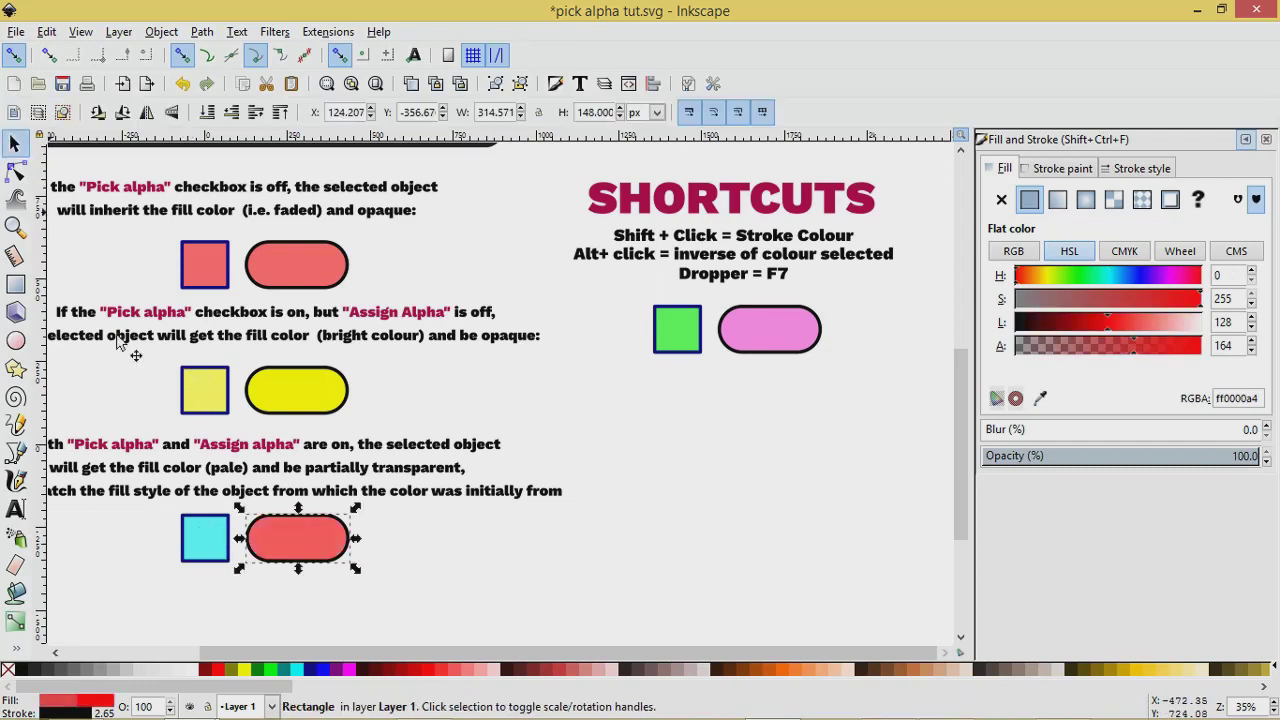
{"action": "left_click", "coordinate": [571, 537]}
{"action": "key", "text": "ctrl+z"}
{"action": "key", "text": "ctrl+z"}
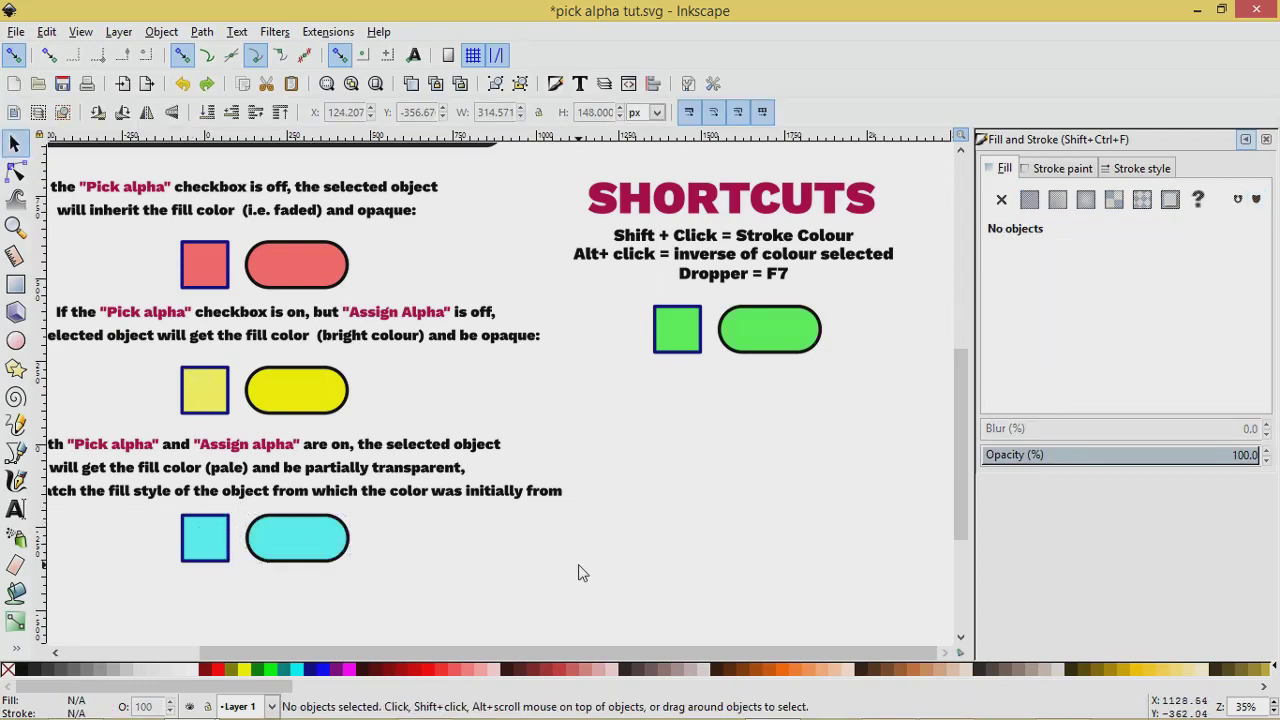
{"action": "key", "text": "ctrl+z"}
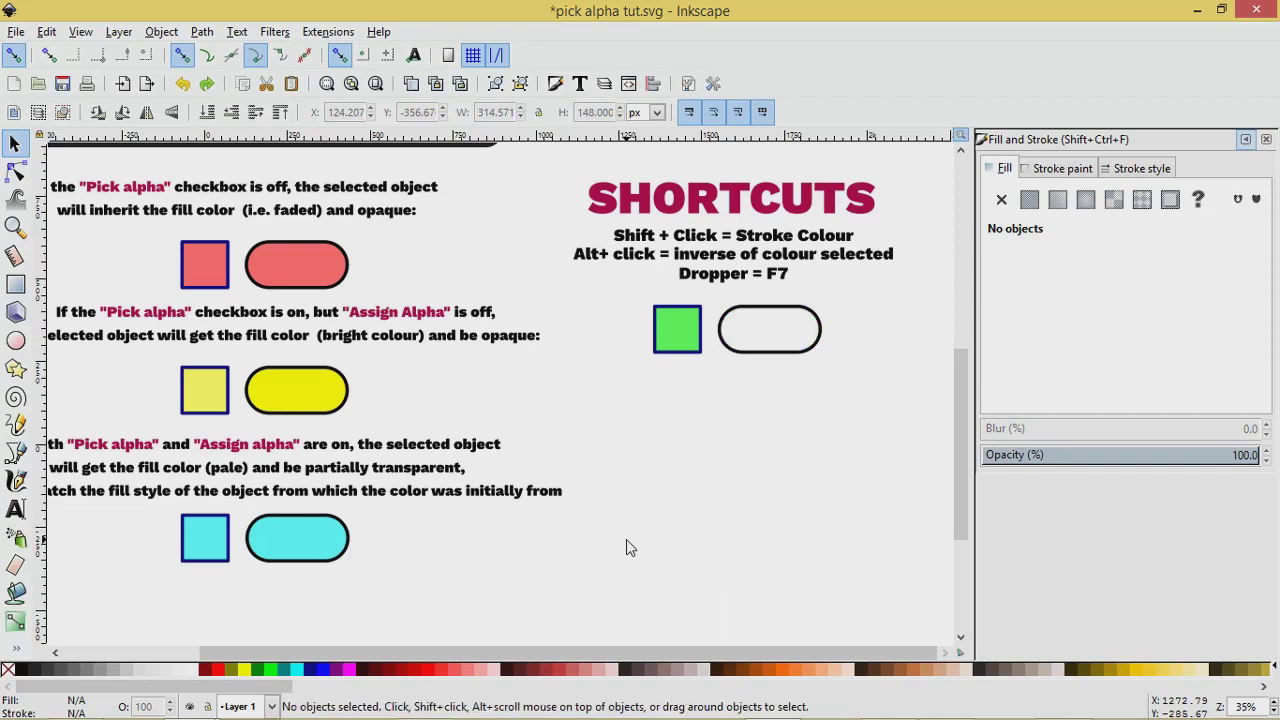
{"action": "scroll", "coordinate": [626, 540], "scroll_direction": "down", "scroll_amount": 1}
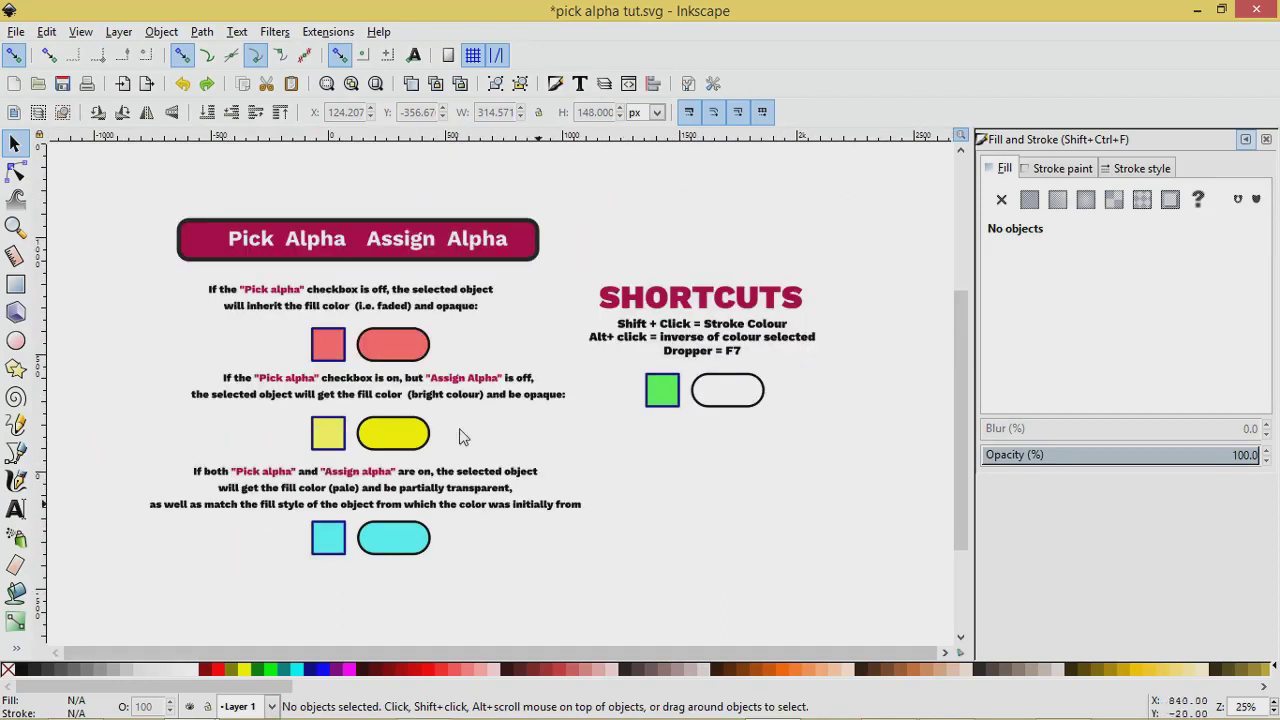